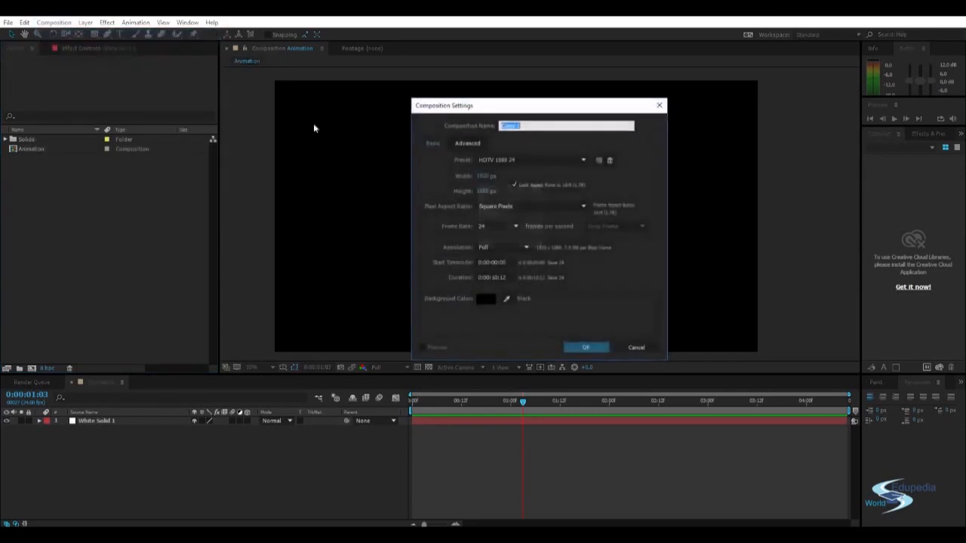
# Name the new composition "Animation with Null objects" and create it with the HDTV 1080 24 preset.
pyautogui.write('Abimation with Null objects')
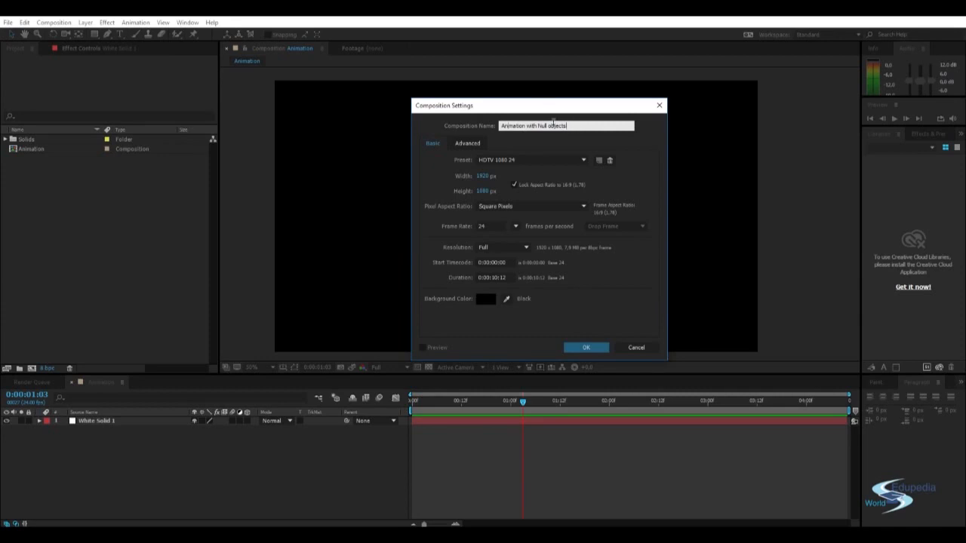
pyautogui.click(585, 347)
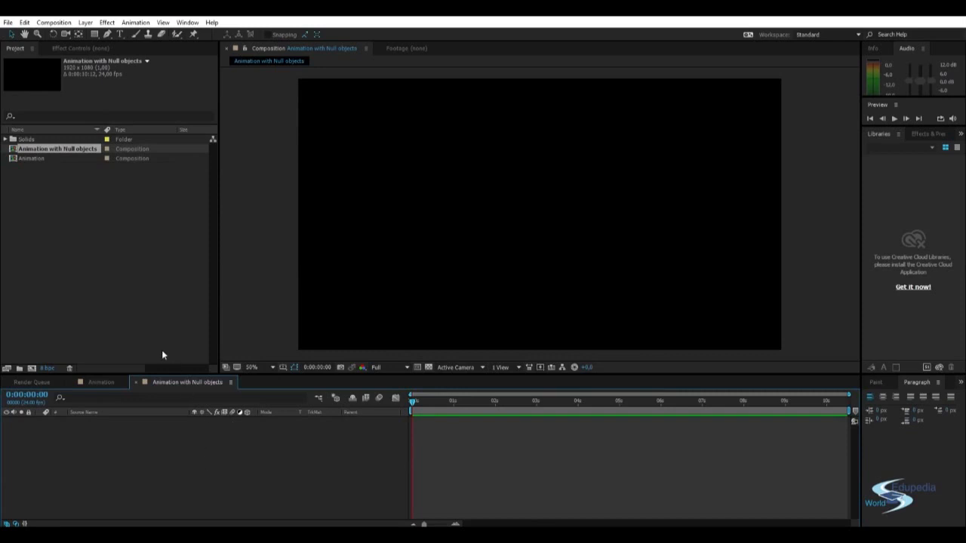
# Add a small white solid square and a null object to the composition.
pyautogui.hotkey('ctrl', 'y')
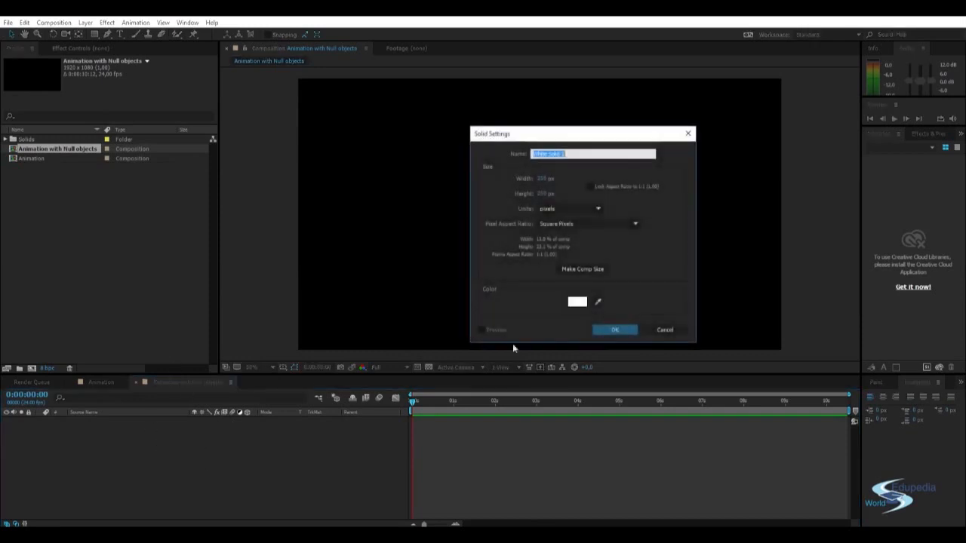
pyautogui.click(625, 330)
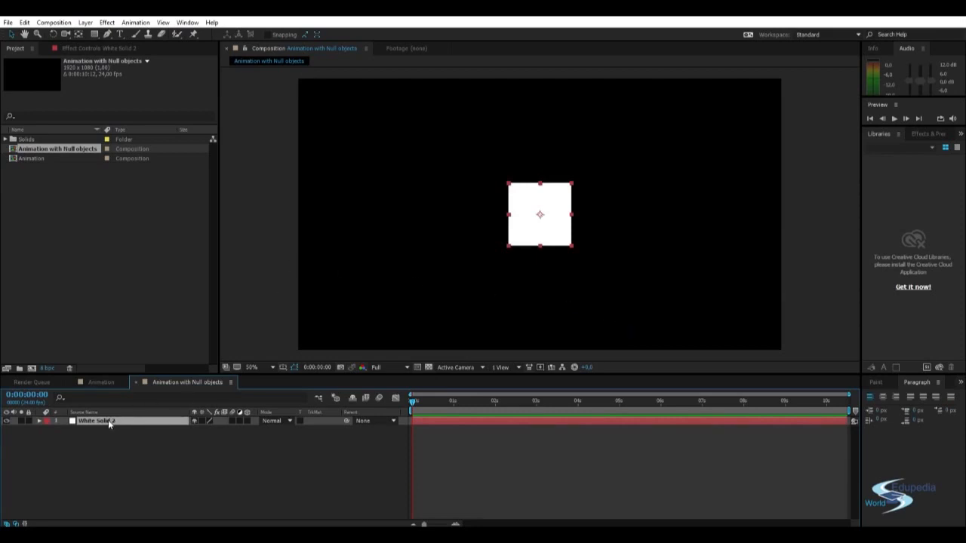
pyautogui.hotkey('ctrl', 'alt', 'shift', 'y')
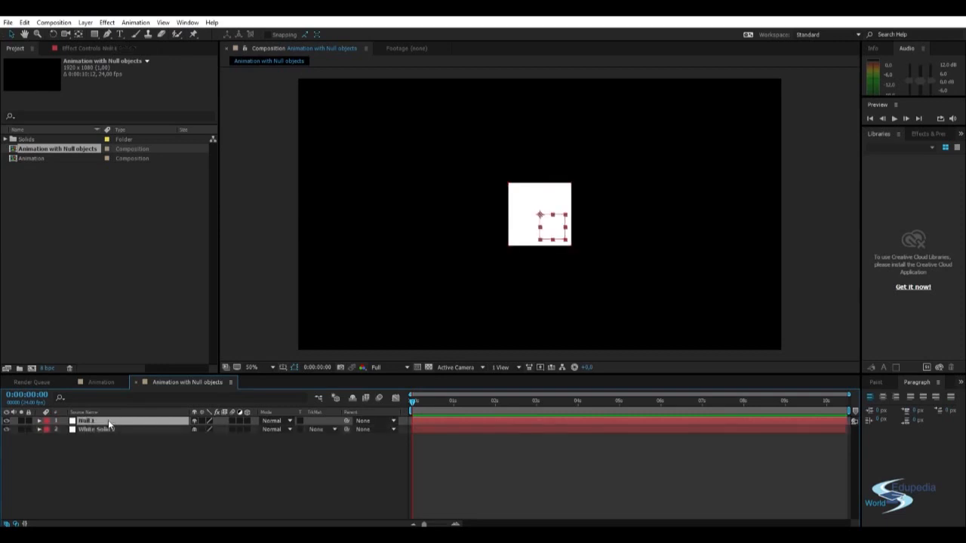
pyautogui.click(148, 465)
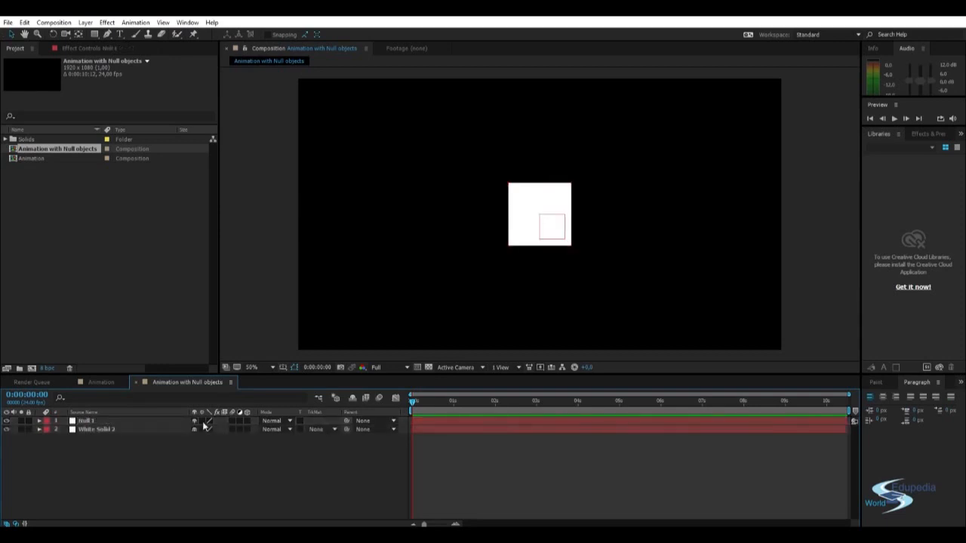
# Try moving the null object away from the white square, and undo the move.
pyautogui.click(540, 238)
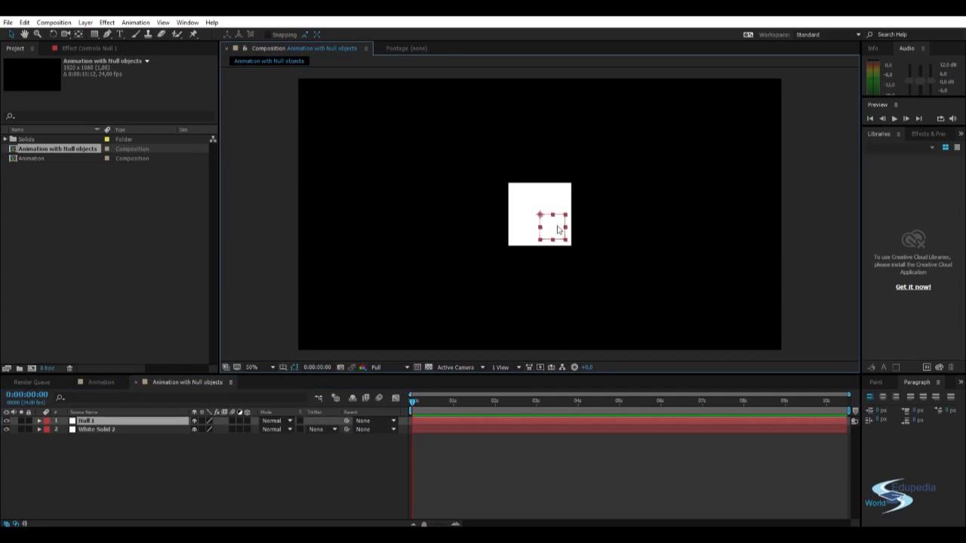
pyautogui.moveTo(551, 227); pyautogui.dragTo(684, 202)
pyautogui.hotkey('ctrl', 'z')
# Examine the transform properties of the null layer and the white solid layer.
pyautogui.click(39, 421)
pyautogui.click(47, 429)
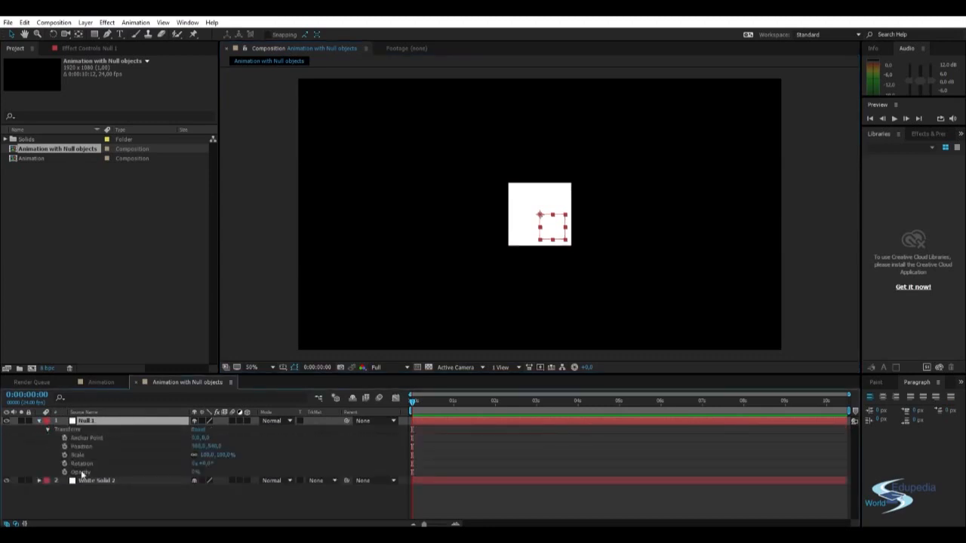
pyautogui.click(89, 504)
pyautogui.click(39, 481)
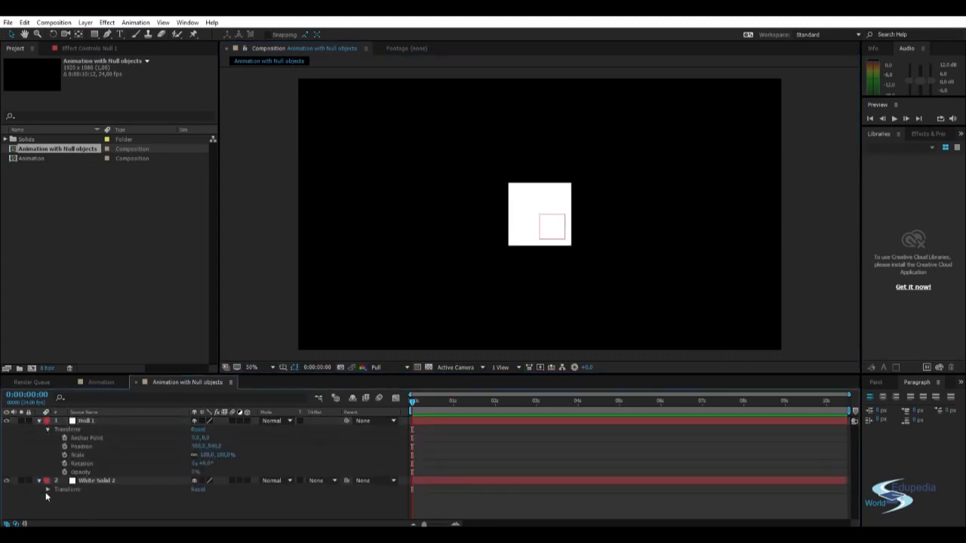
pyautogui.click(46, 490)
pyautogui.scroll(-1, 67, 468)
pyautogui.scroll(1, 86, 445)
pyautogui.scroll(-1, 86, 445)
pyautogui.scroll(1, 85, 440)
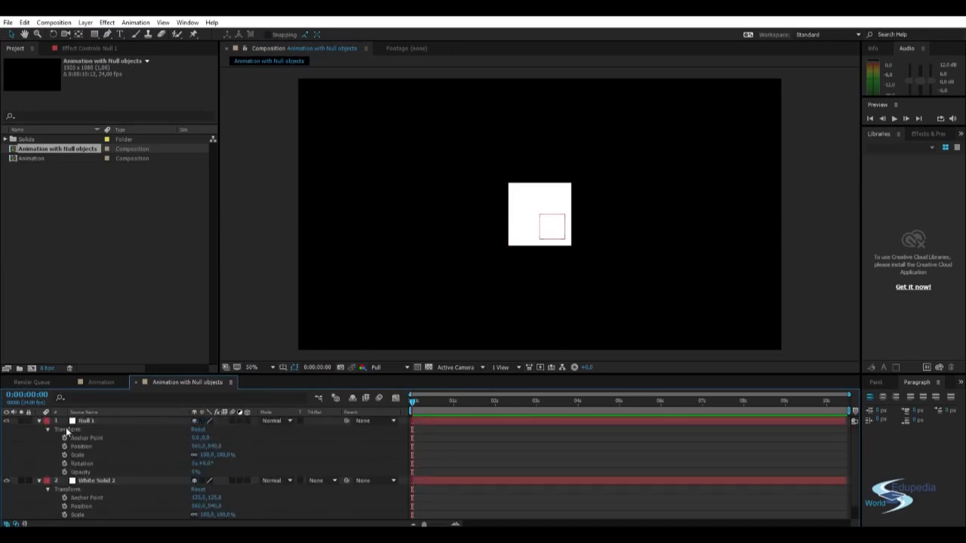
# Try animating the null's position up and away from the square at 0:00:02:06, undo it and return to the start time.
pyautogui.click(562, 228)
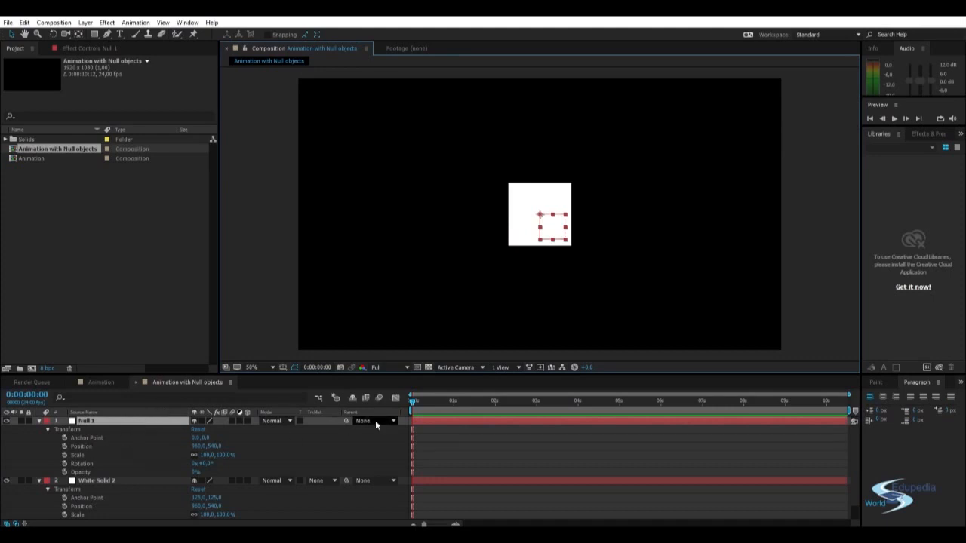
pyautogui.click(65, 447)
pyautogui.click(505, 401)
pyautogui.moveTo(556, 232); pyautogui.dragTo(681, 164)
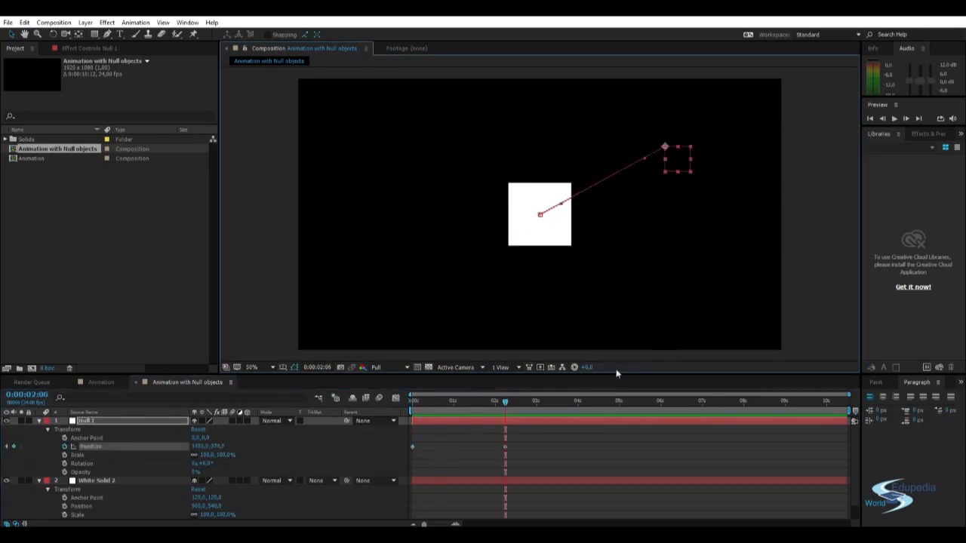
pyautogui.moveTo(505, 401); pyautogui.dragTo(574, 402)
pyautogui.hotkey('ctrl', 'z')
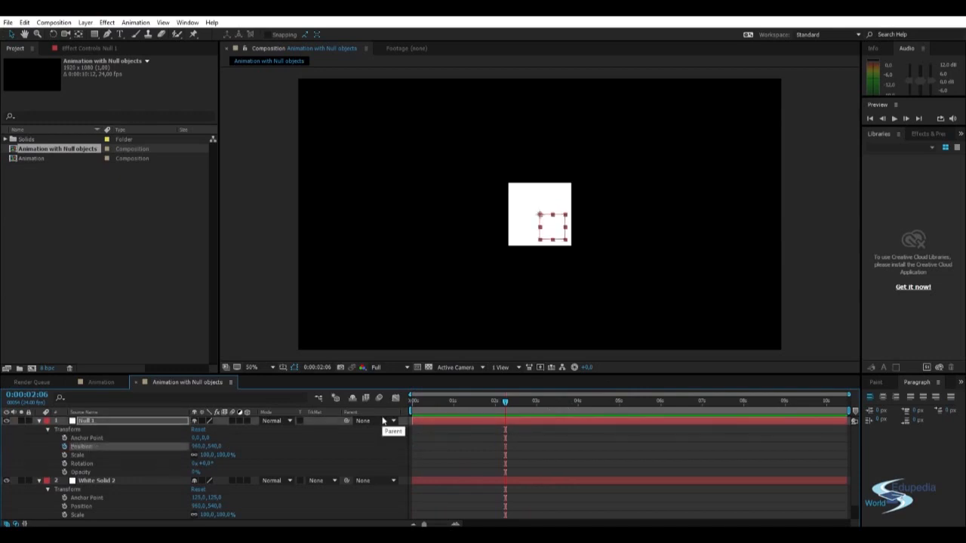
pyautogui.click(454, 454)
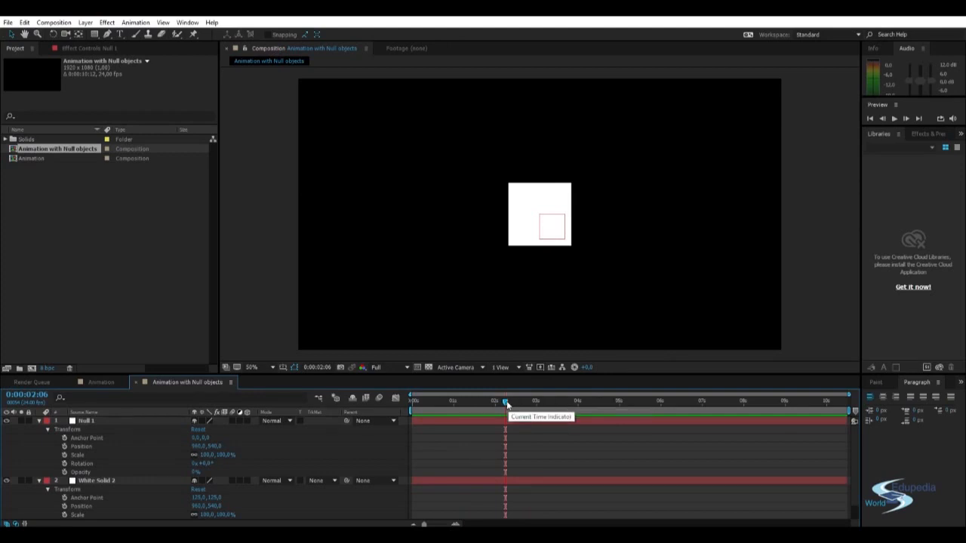
pyautogui.moveTo(505, 405); pyautogui.dragTo(412, 402)
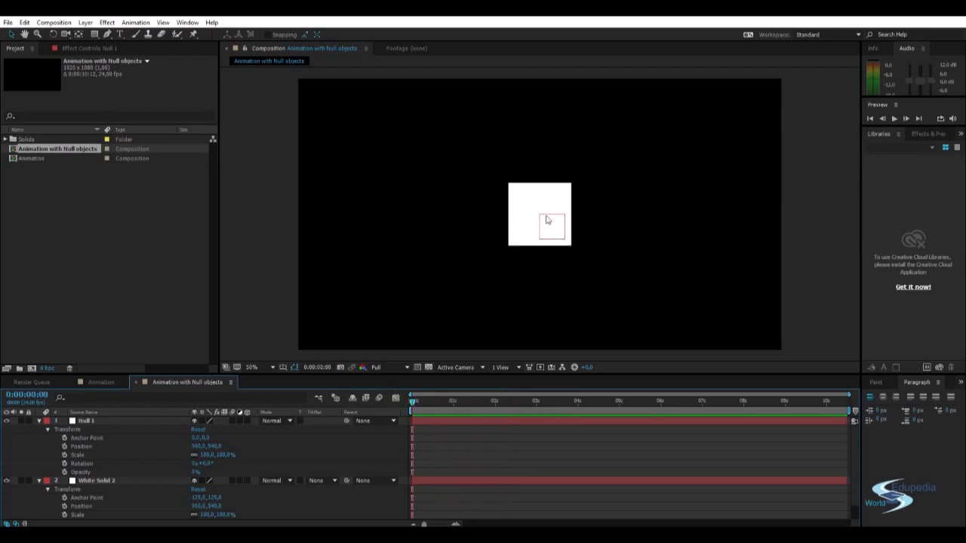
# Collapse the transform properties of the null and white solid layers.
pyautogui.click(549, 221)
pyautogui.click(40, 421)
pyautogui.click(39, 429)
pyautogui.click(86, 447)
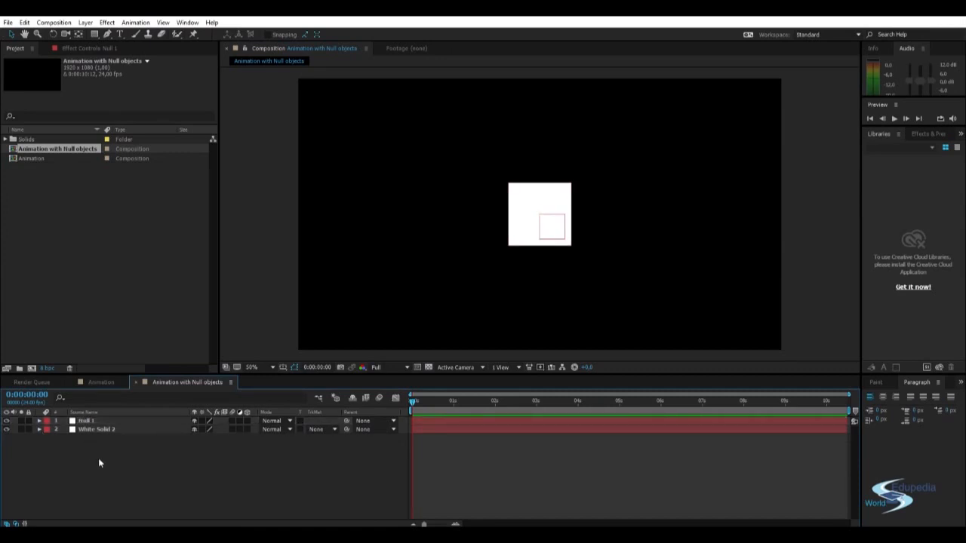
# Add two more null objects to the composition.
pyautogui.hotkey('ctrl', 'alt', 'shift', 'y')
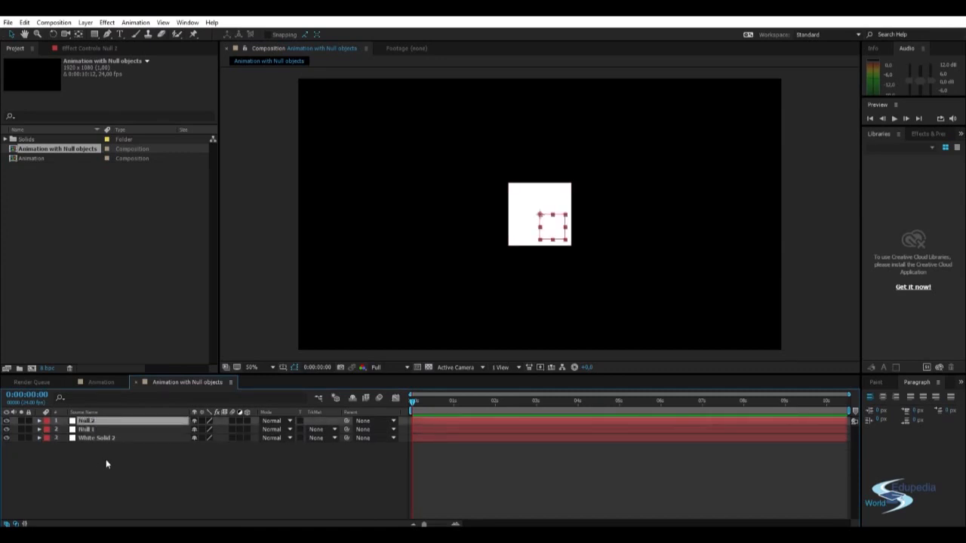
pyautogui.click(120, 460)
pyautogui.click(91, 422)
pyautogui.click(94, 454)
pyautogui.hotkey('ctrl', 'alt', 'shift', 'y')
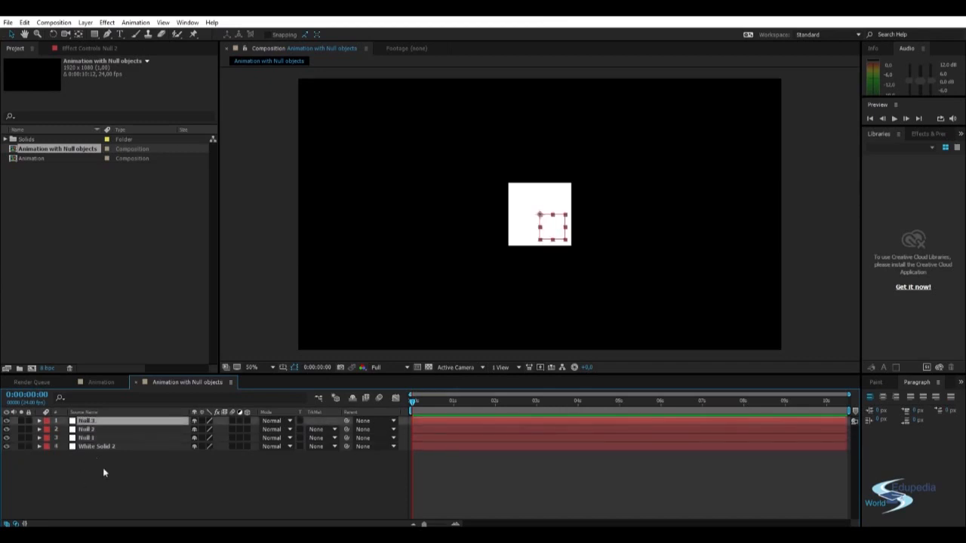
pyautogui.click(103, 467)
pyautogui.click(551, 217)
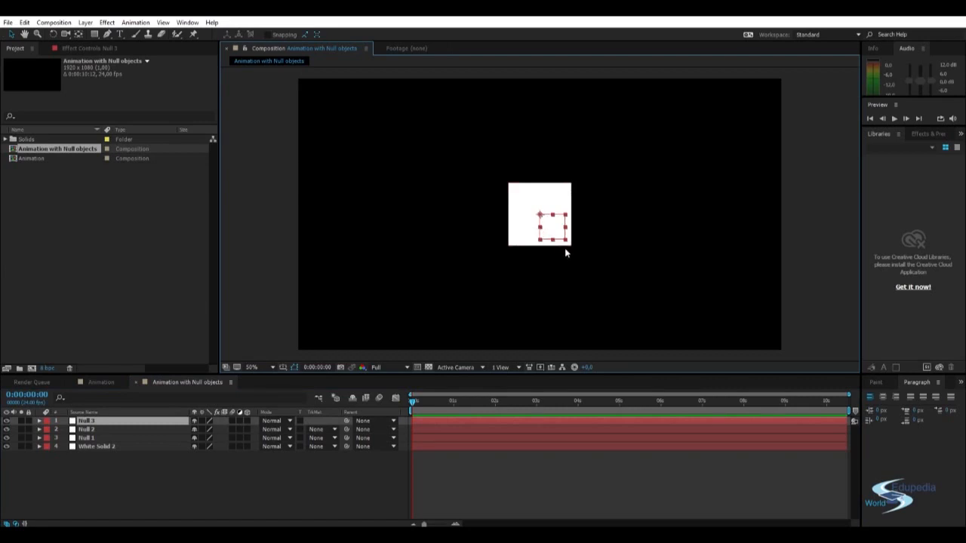
# Rename the topmost null layer as Shoulder.
pyautogui.click(94, 428)
pyautogui.click(95, 438)
pyautogui.click(96, 421)
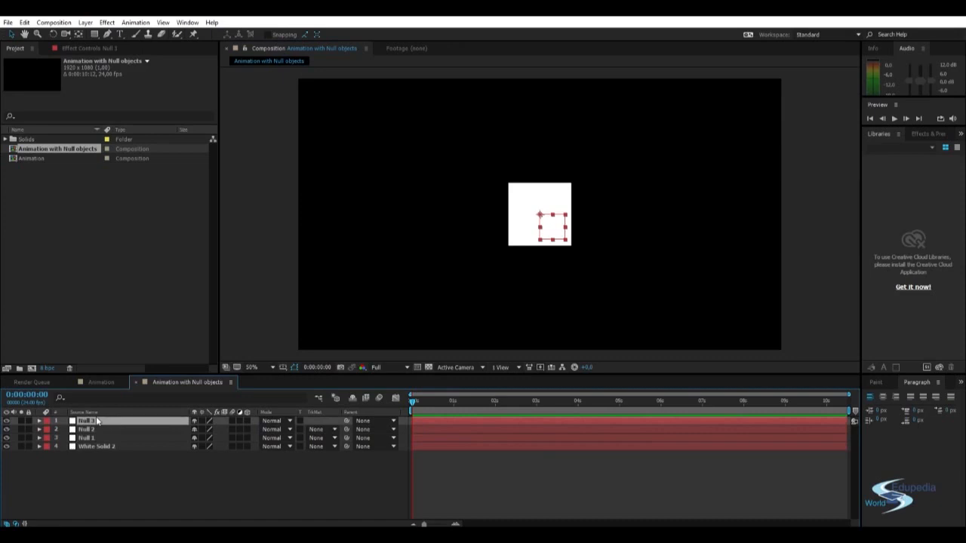
pyautogui.press('Return')
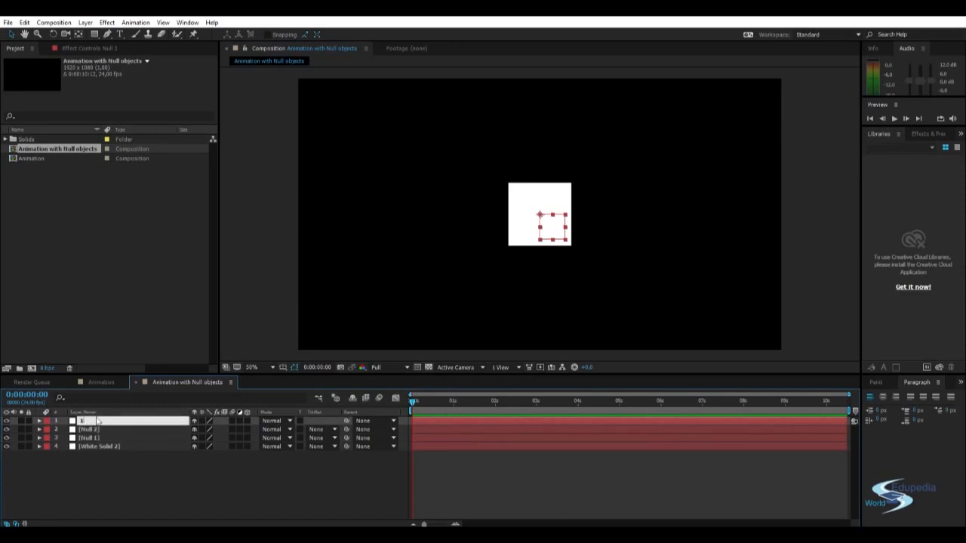
pyautogui.press('Return')
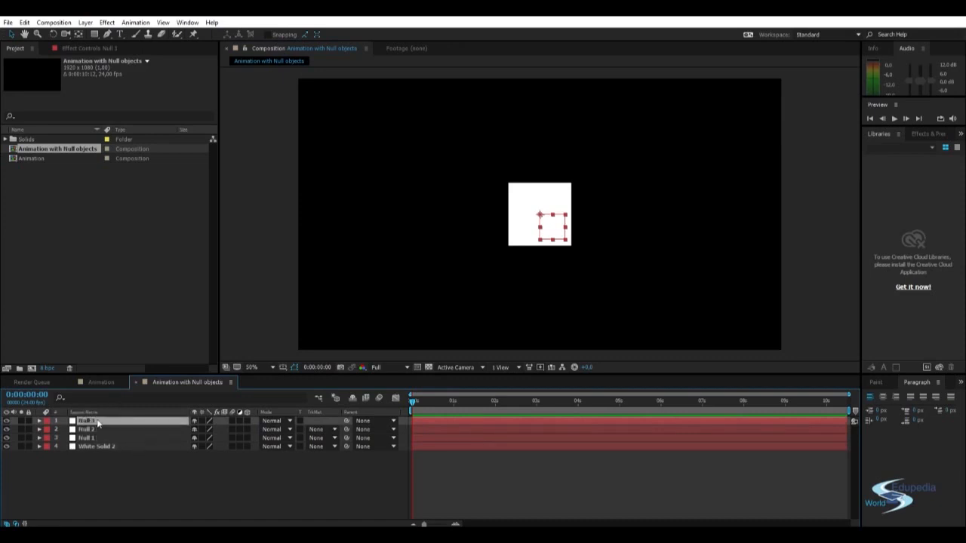
pyautogui.press('Return')
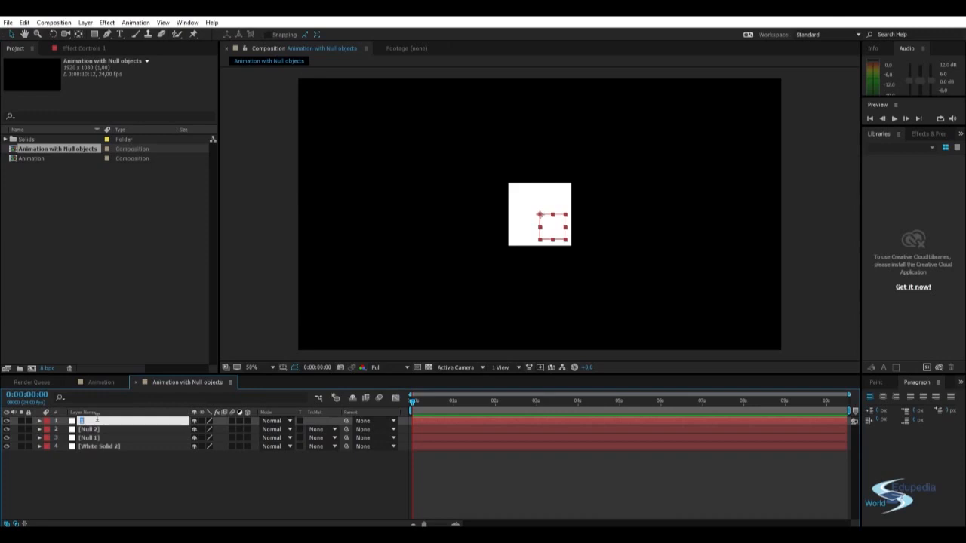
pyautogui.write('sh')
pyautogui.write('ellder')
pyautogui.write('ulder')
pyautogui.press('Return')
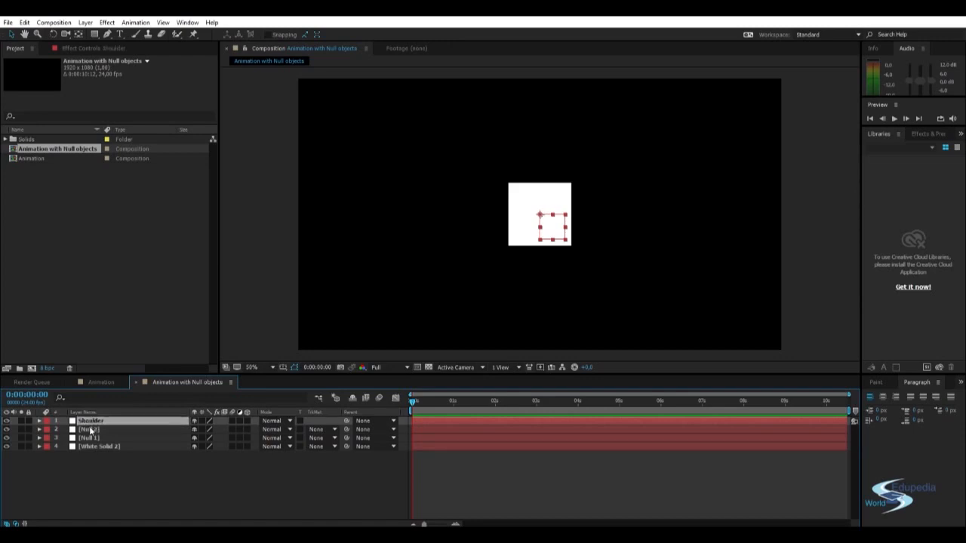
pyautogui.click(90, 430)
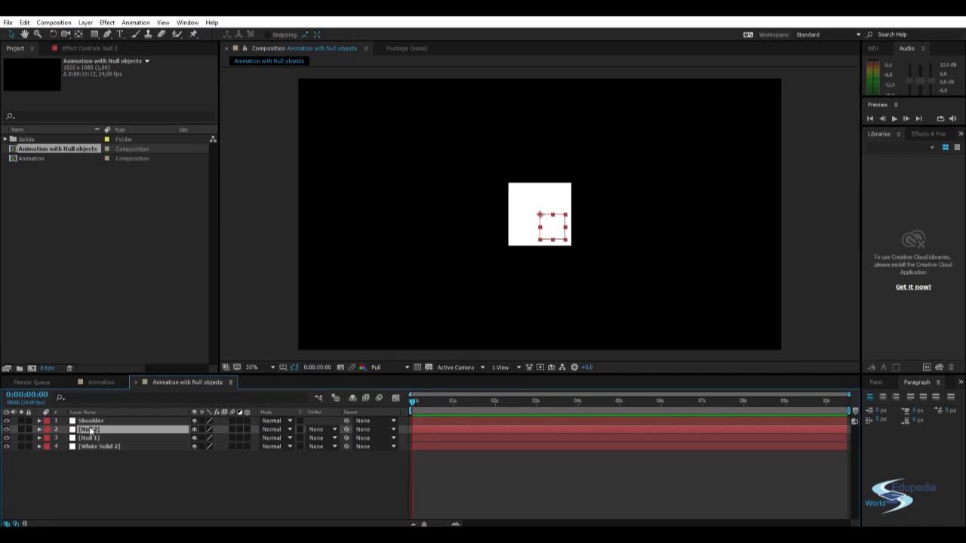
pyautogui.doubleClick(91, 429)
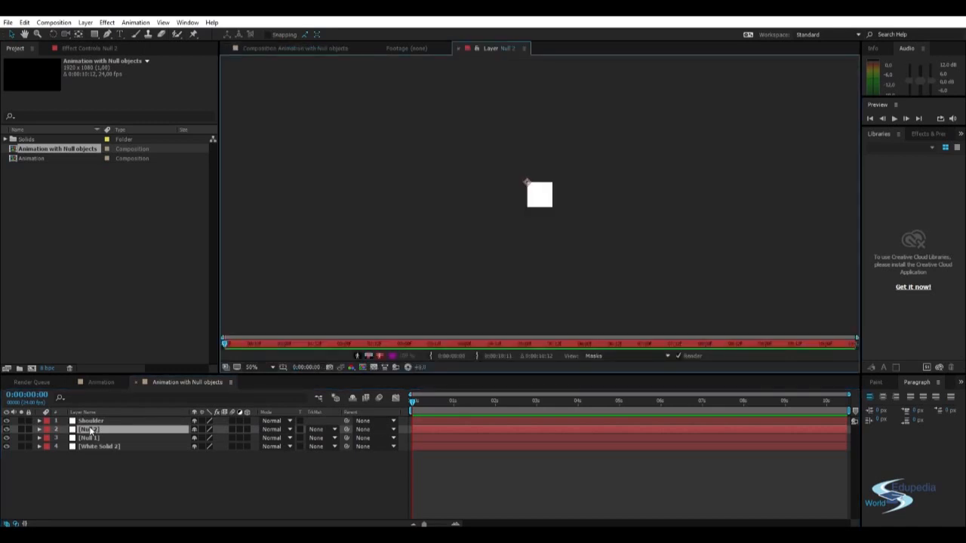
pyautogui.click(460, 48)
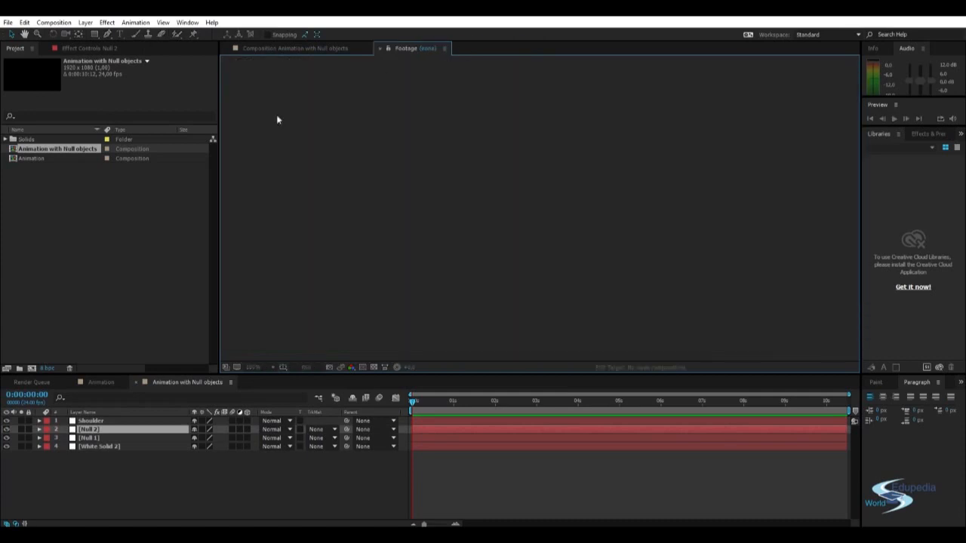
pyautogui.click(379, 49)
pyautogui.moveTo(163, 475)
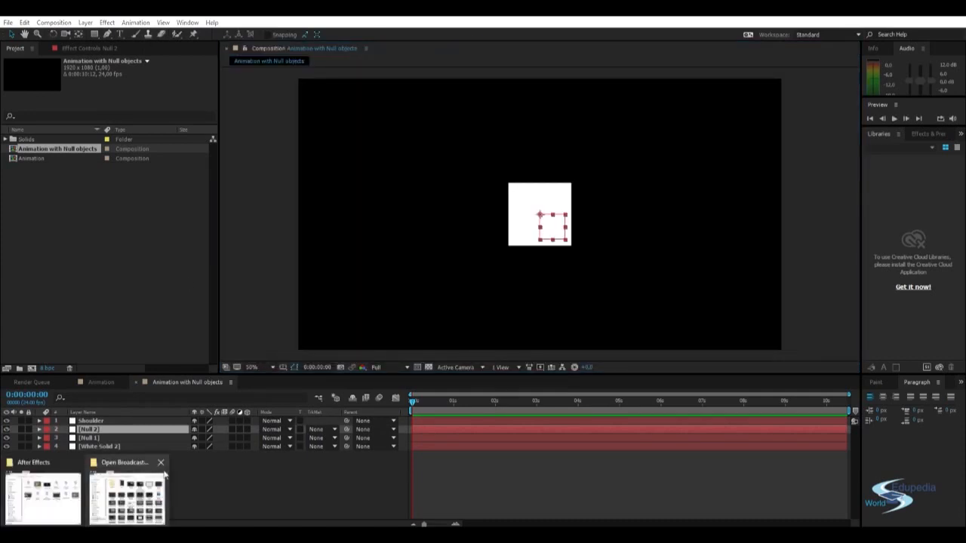
# Rename the Shoulder null layer as 1.
pyautogui.click(83, 421)
pyautogui.press('Return')
pyautogui.press('BackSpace')
pyautogui.write('1')
pyautogui.press('Return')
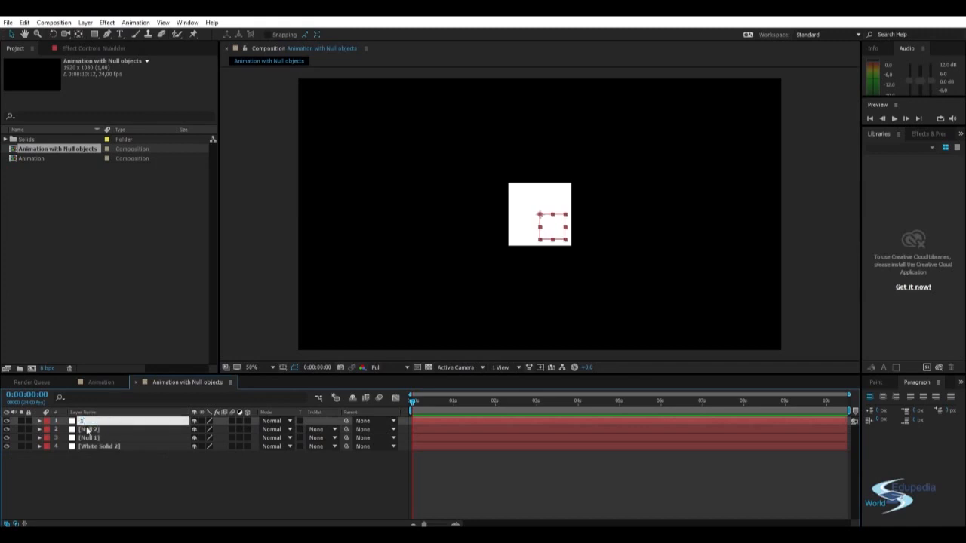
# Rename the Null 2 layer as 2 and the Null 1 layer as 3.
pyautogui.click(83, 430)
pyautogui.press('Return')
pyautogui.press('BackSpace')
pyautogui.write('2')
pyautogui.press('Return')
pyautogui.click(83, 438)
pyautogui.press('Return')
pyautogui.press('BackSpace')
pyautogui.write('3')
pyautogui.click(121, 477)
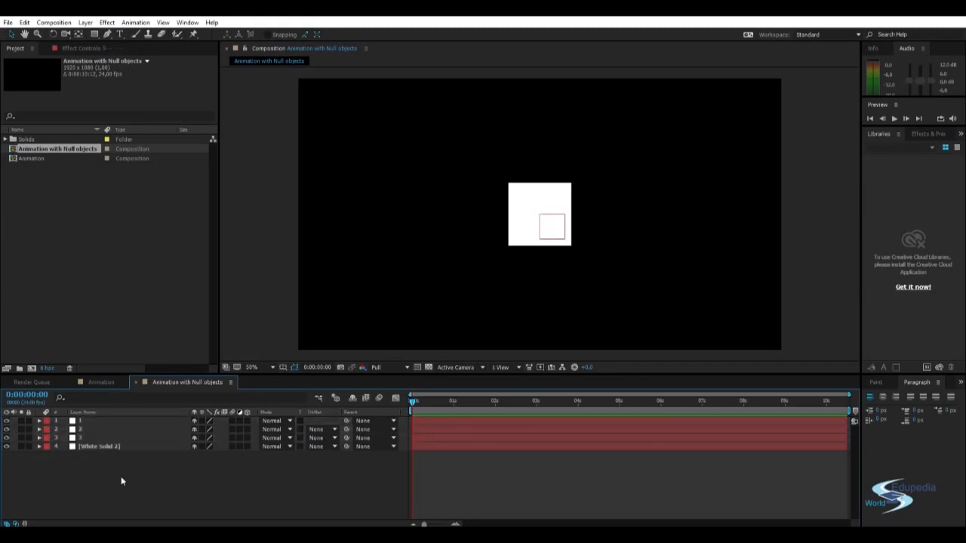
# Move null 2 straight down so that it sits just below the white square.
pyautogui.click(91, 422)
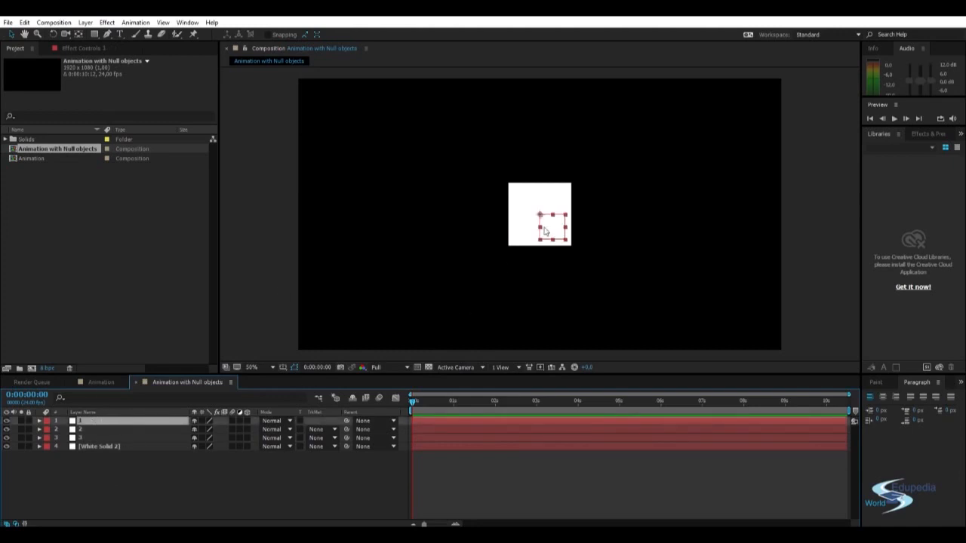
pyautogui.click(97, 427)
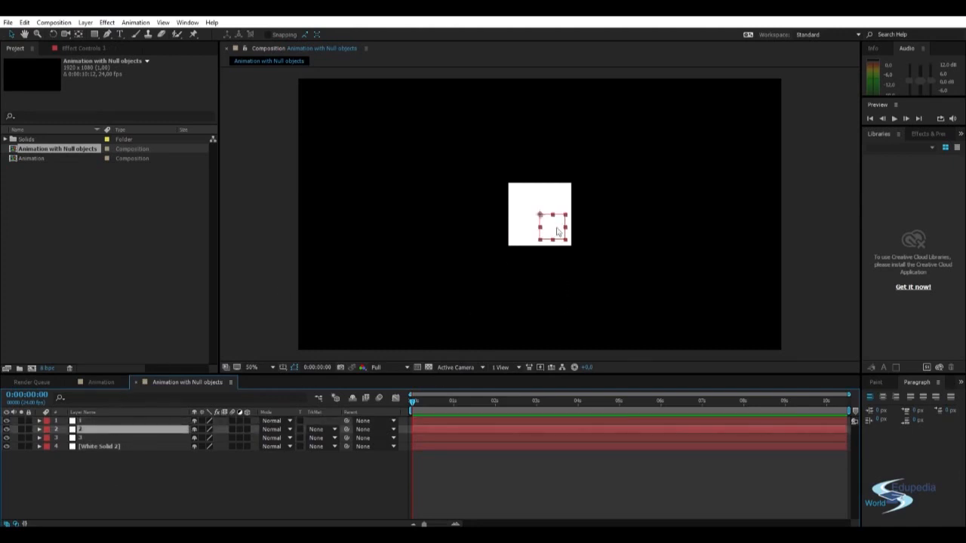
pyautogui.moveTo(555, 230); pyautogui.dragTo(547, 267)
pyautogui.press('Return')
# Move null 3 up to the white square's top edge and bring null 2 up against its bottom edge.
pyautogui.click(98, 438)
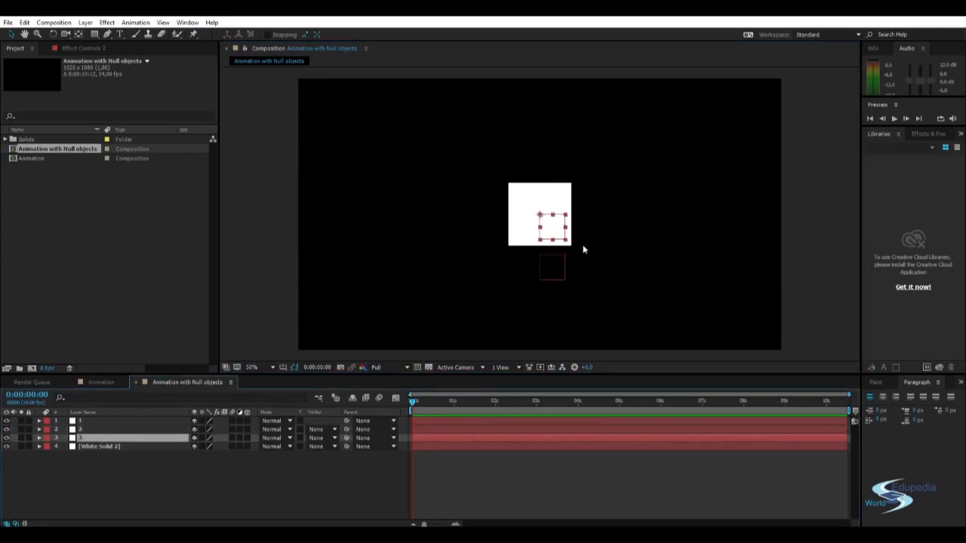
pyautogui.moveTo(556, 214); pyautogui.dragTo(550, 193)
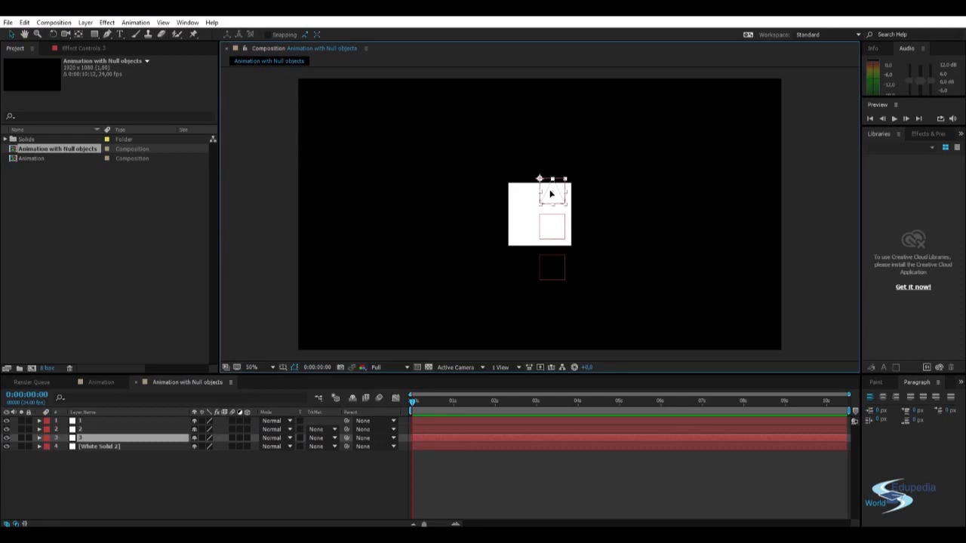
pyautogui.click(551, 254)
pyautogui.click(549, 266)
pyautogui.moveTo(549, 266); pyautogui.dragTo(549, 257)
pyautogui.click(422, 266)
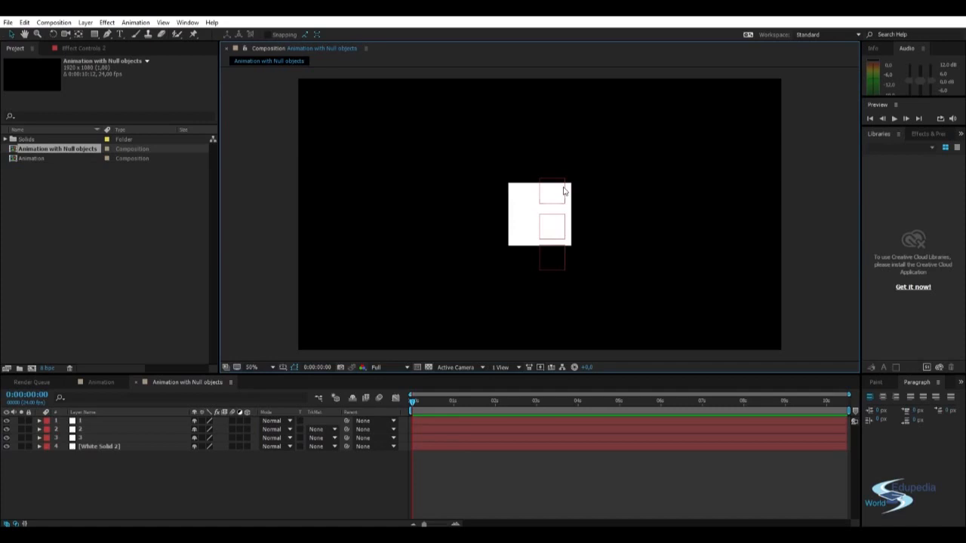
# Nudge null 3 down so its anchor point meets the white square's top edge, and check the placement of nulls 2 and 1.
pyautogui.moveTo(543, 199)
pyautogui.mouseDown()
pyautogui.moveTo(551, 174)
pyautogui.moveTo(551, 194)
pyautogui.mouseUp()
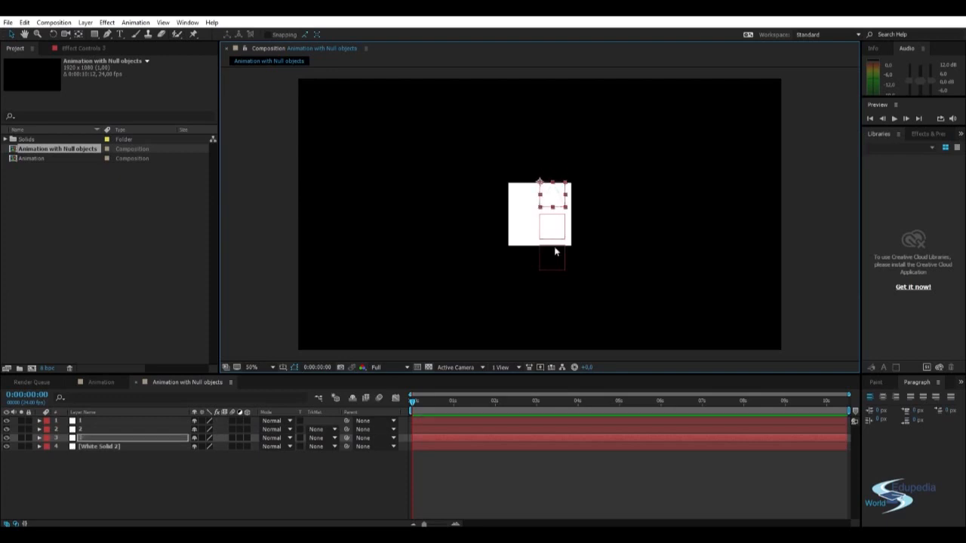
pyautogui.click(555, 258)
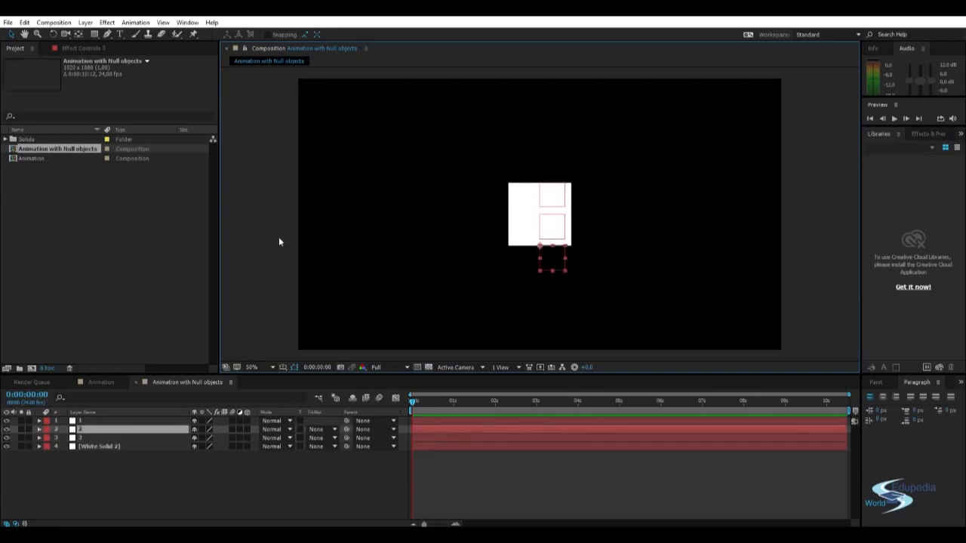
pyautogui.click(279, 239)
pyautogui.click(553, 227)
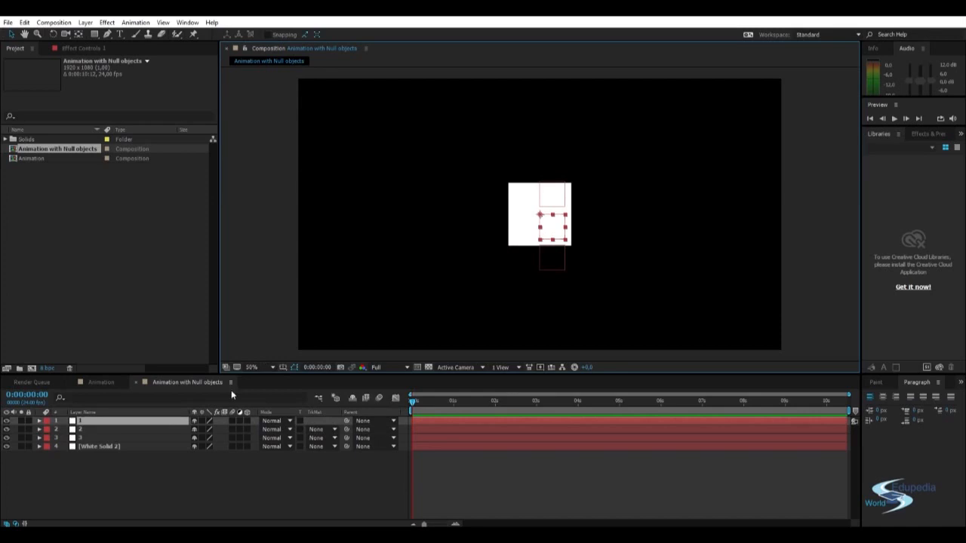
# Parent null 2 to null 1 and null 3 to null 2.
pyautogui.click(89, 430)
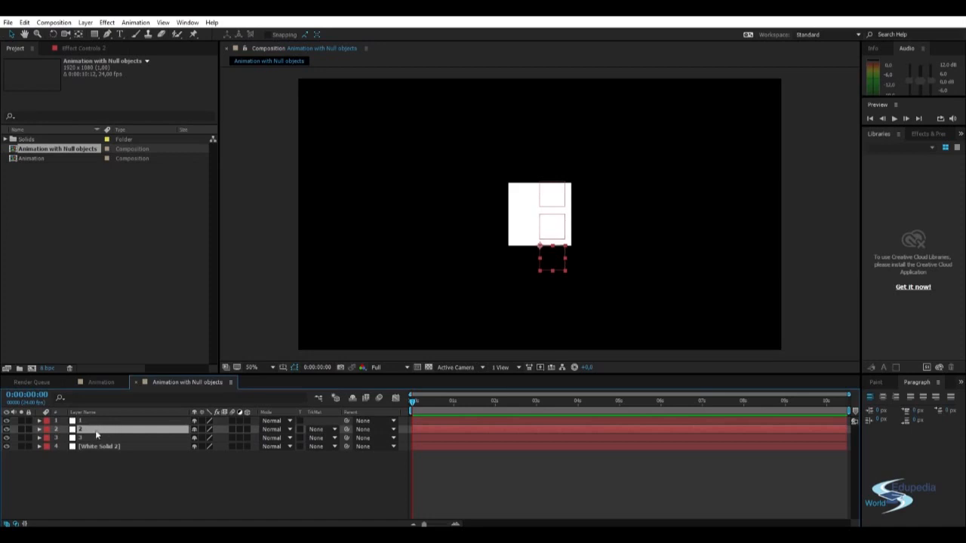
pyautogui.click(370, 430)
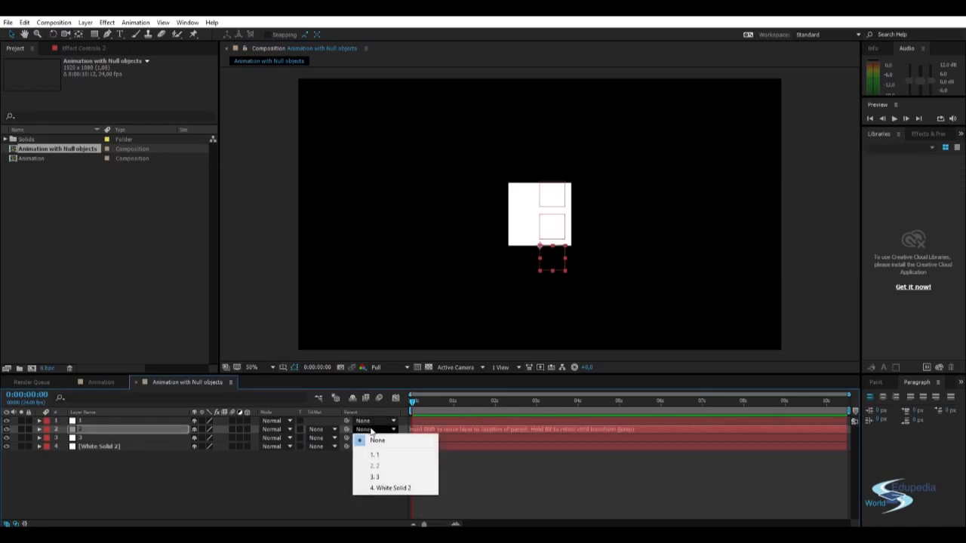
pyautogui.click(378, 455)
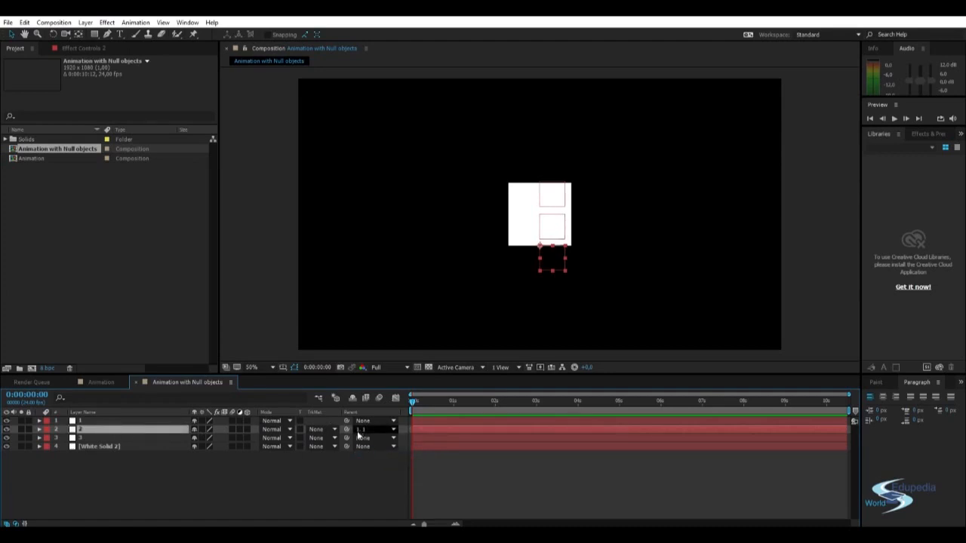
pyautogui.click(94, 438)
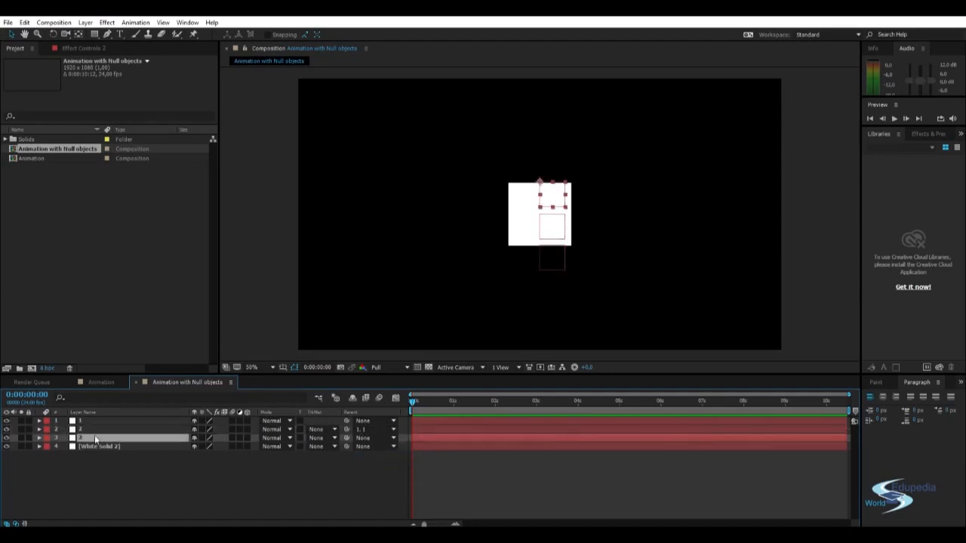
pyautogui.click(363, 437)
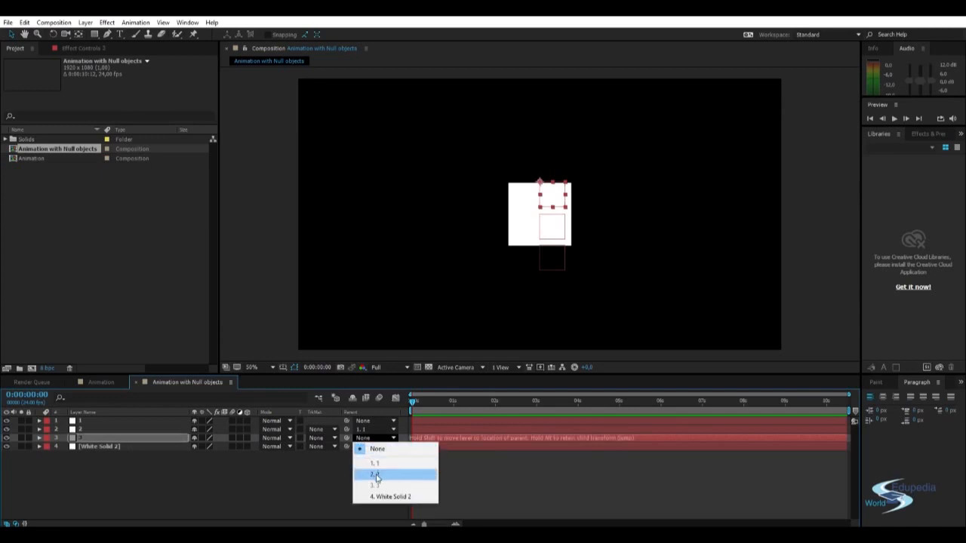
pyautogui.click(377, 475)
# Rename the White Solid 2 layer as Boks.
pyautogui.click(95, 447)
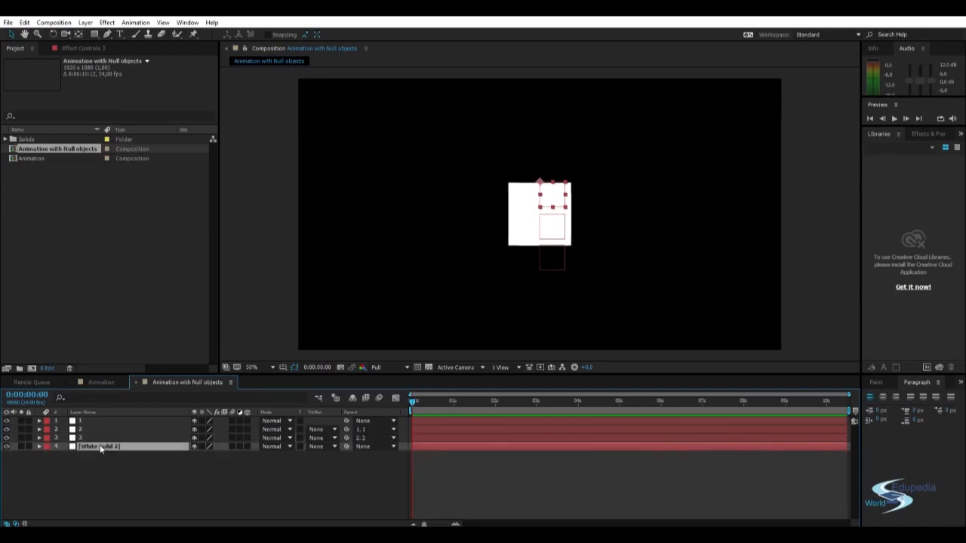
pyautogui.press('Return')
pyautogui.write('box')
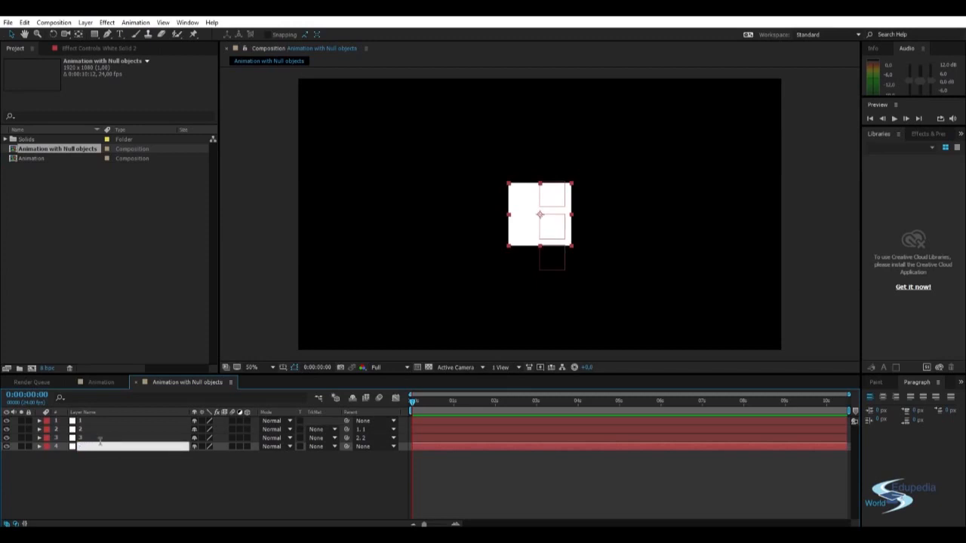
pyautogui.write('Boks')
pyautogui.press('Return')
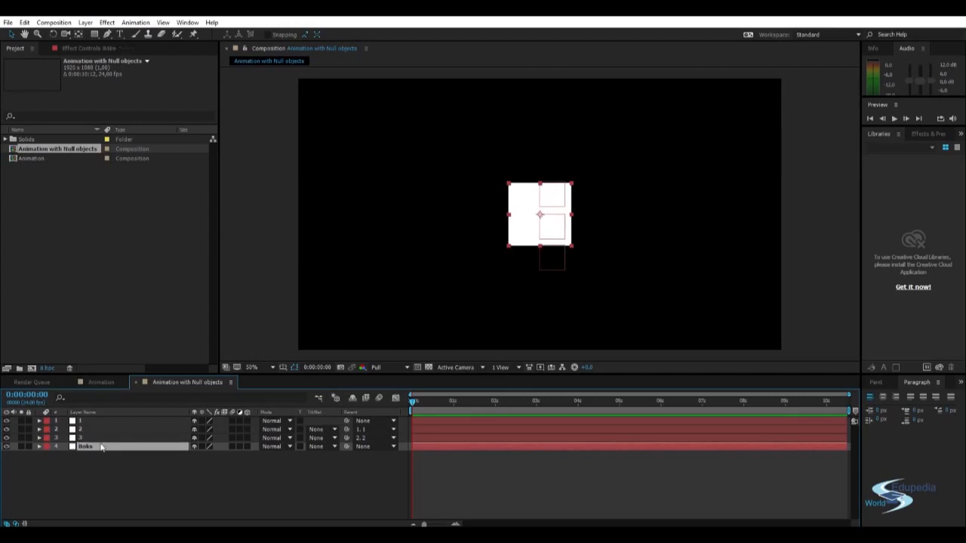
# Parent the Boks layer to null 3 and clear the layer selection.
pyautogui.click(355, 448)
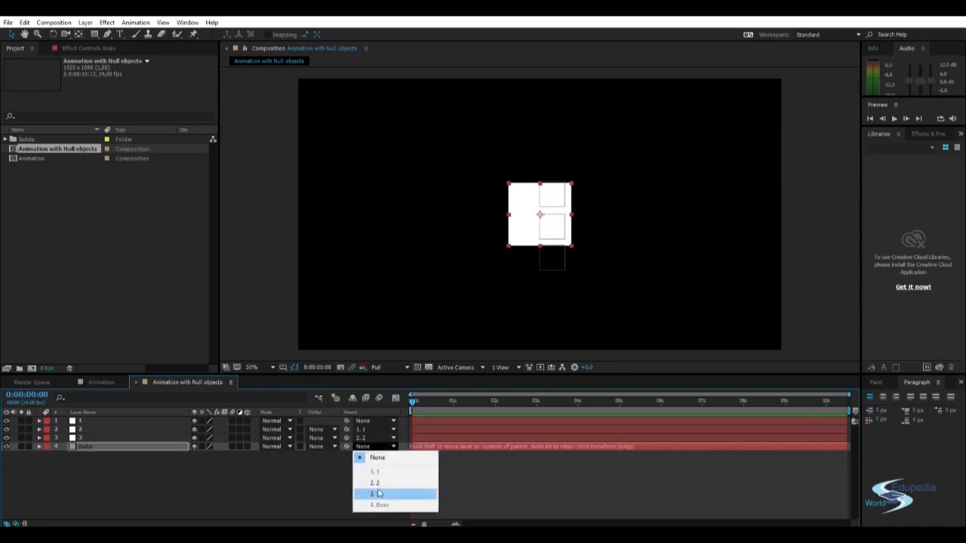
pyautogui.click(378, 494)
pyautogui.click(365, 475)
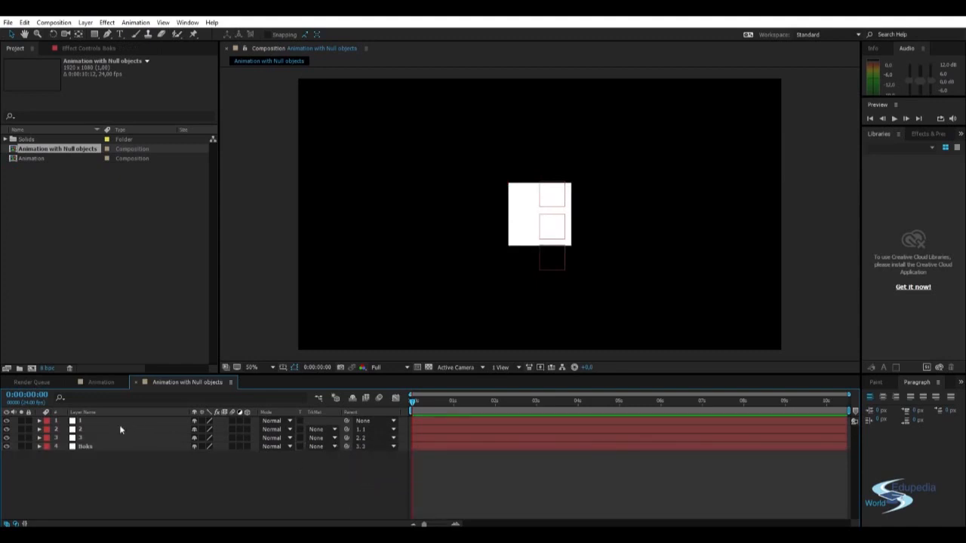
# Show the Rotation property of null 1 and try rotating that null.
pyautogui.click(99, 421)
pyautogui.press('r')
pyautogui.click(203, 428)
pyautogui.write('18')
pyautogui.press('Return')
pyautogui.moveTo(217, 427)
pyautogui.mouseDown()
pyautogui.moveTo(237, 428)
pyautogui.moveTo(98, 443)
pyautogui.moveTo(226, 439)
pyautogui.mouseUp()
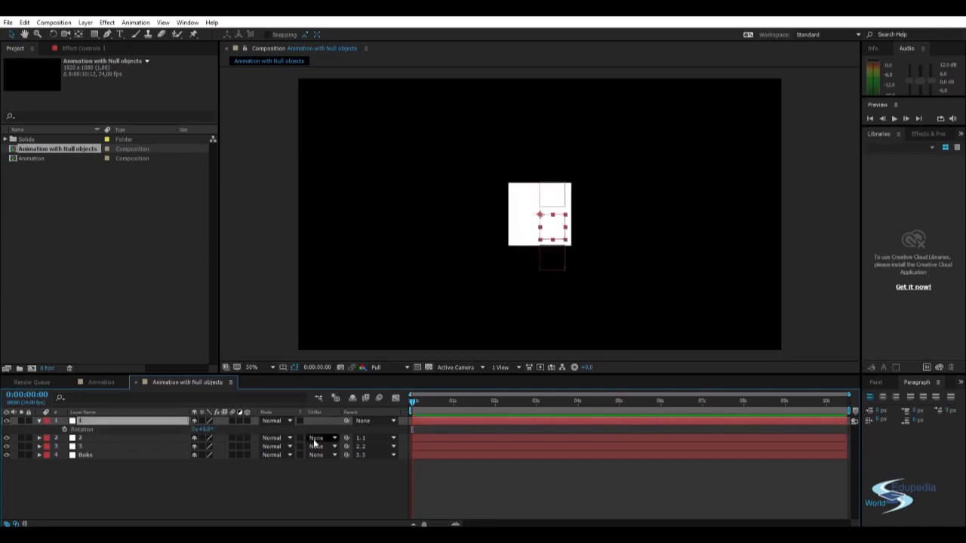
# Show the Rotation properties of nulls 2 and 3.
pyautogui.click(97, 439)
pyautogui.press('r')
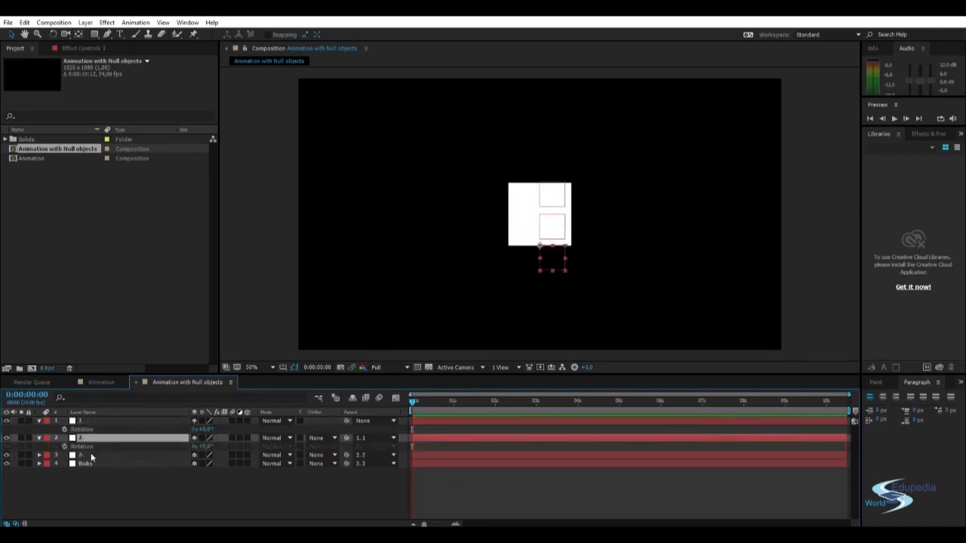
pyautogui.click(96, 455)
pyautogui.press('r')
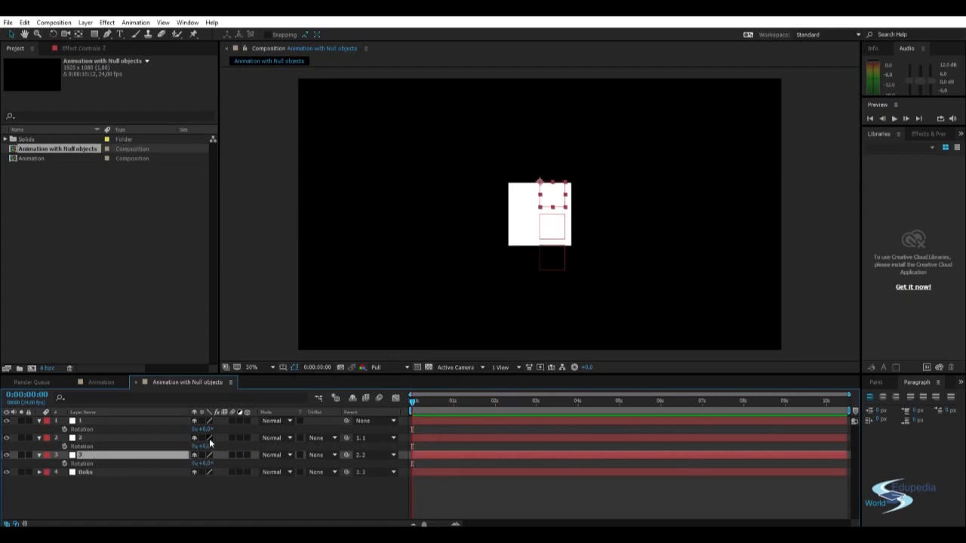
# Try rotating null 2 and null 3 to test the parenting, undoing each rotation.
pyautogui.moveTo(205, 448); pyautogui.dragTo(229, 449)
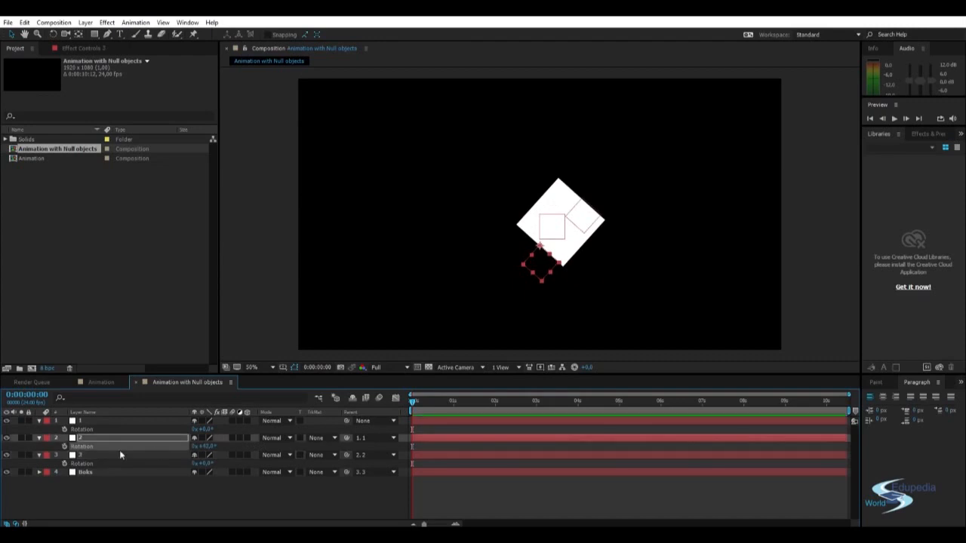
pyautogui.hotkey('ctrl', 'z')
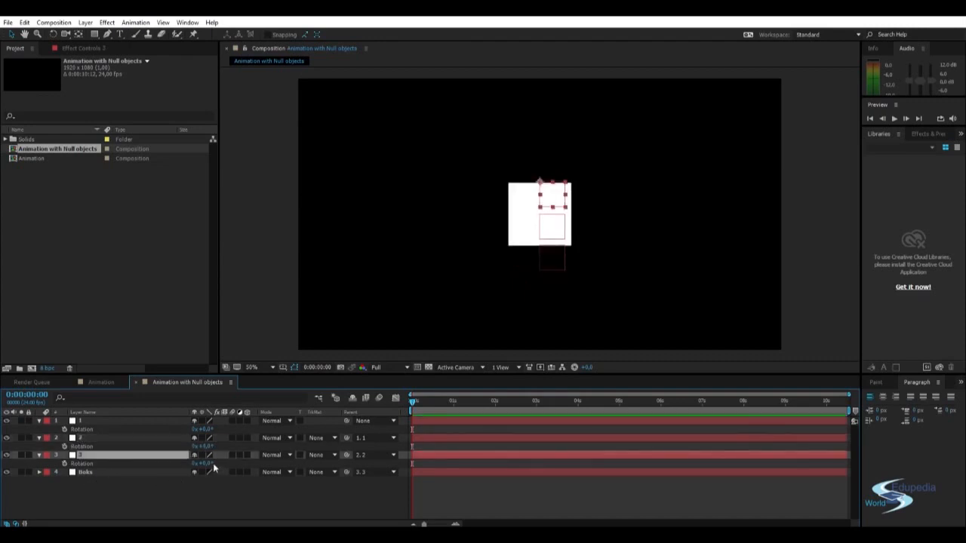
pyautogui.moveTo(206, 464); pyautogui.dragTo(289, 457)
pyautogui.hotkey('ctrl', 'z')
pyautogui.click(229, 461)
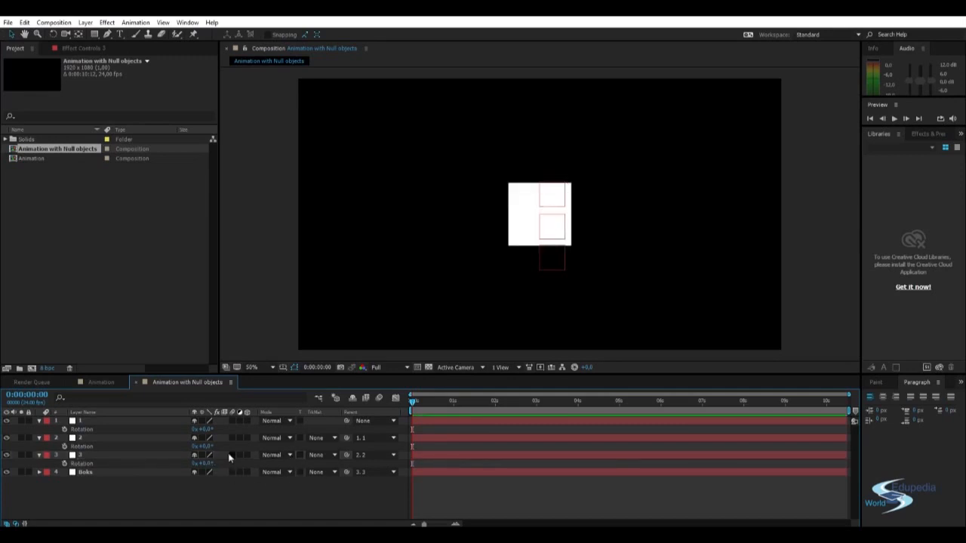
# Show the Rotation property of Boks and set starting rotation keyframes for Boks and nulls 3, 2 and 1 at 0:00:00:00.
pyautogui.click(84, 472)
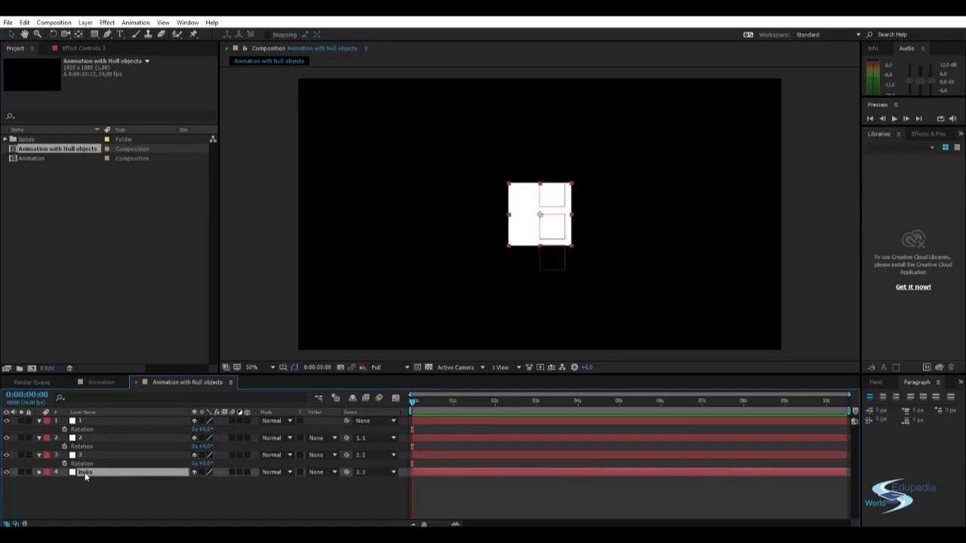
pyautogui.press('r')
pyautogui.click(65, 480)
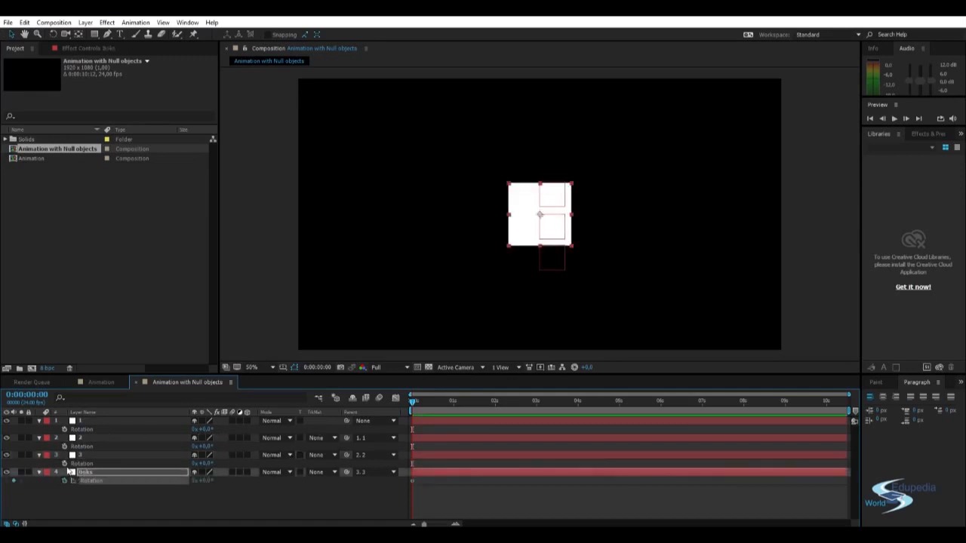
pyautogui.click(64, 464)
pyautogui.click(65, 446)
pyautogui.click(65, 428)
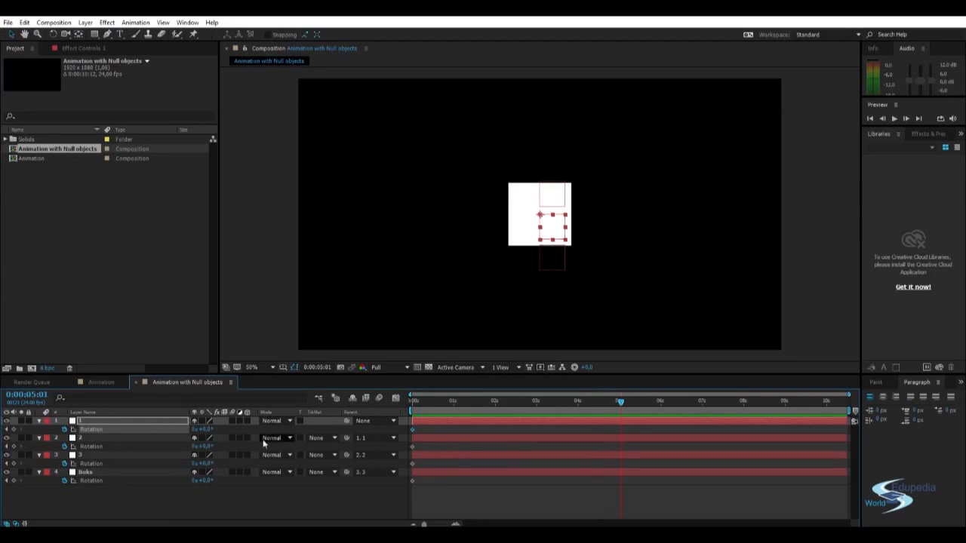
# Keyframe rotations at 0:00:05:01 of about 2x+153° (1), 0x+267° (2), 3x+305° (3) and 2x+259° (Boks), and move those keyframes to 0:00:08:03.
pyautogui.moveTo(210, 431); pyautogui.dragTo(487, 504)
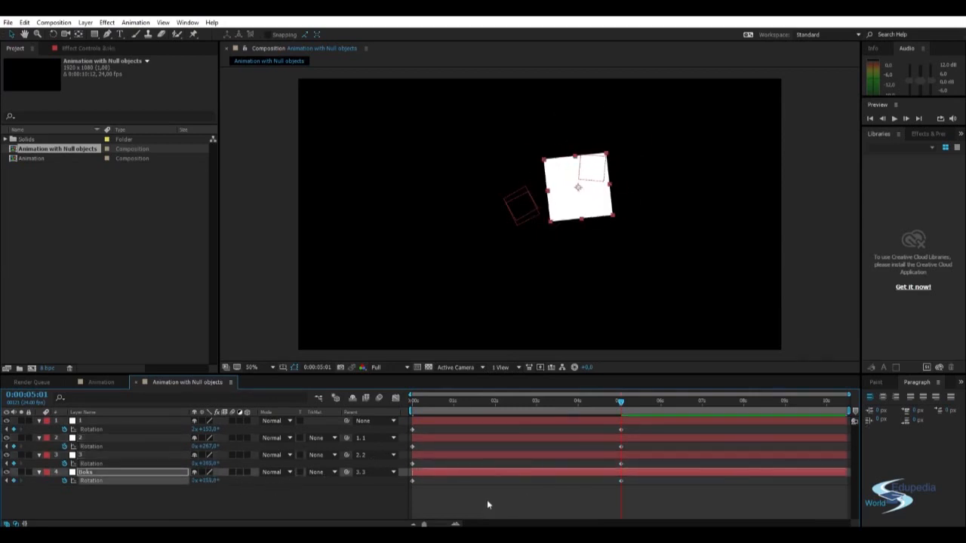
pyautogui.moveTo(669, 507); pyautogui.dragTo(610, 424)
pyautogui.moveTo(620, 484); pyautogui.dragTo(747, 481)
pyautogui.click(757, 502)
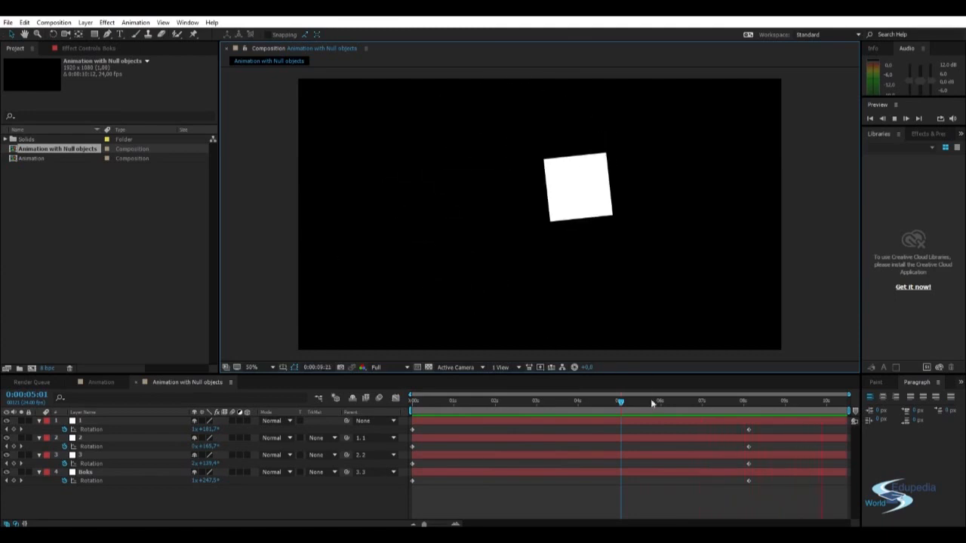
# At 0:00:08:03, set the rotation of Boks to about -1x-105° and of null 2 to about -1x-8°, and preview the animation.
pyautogui.click(748, 400)
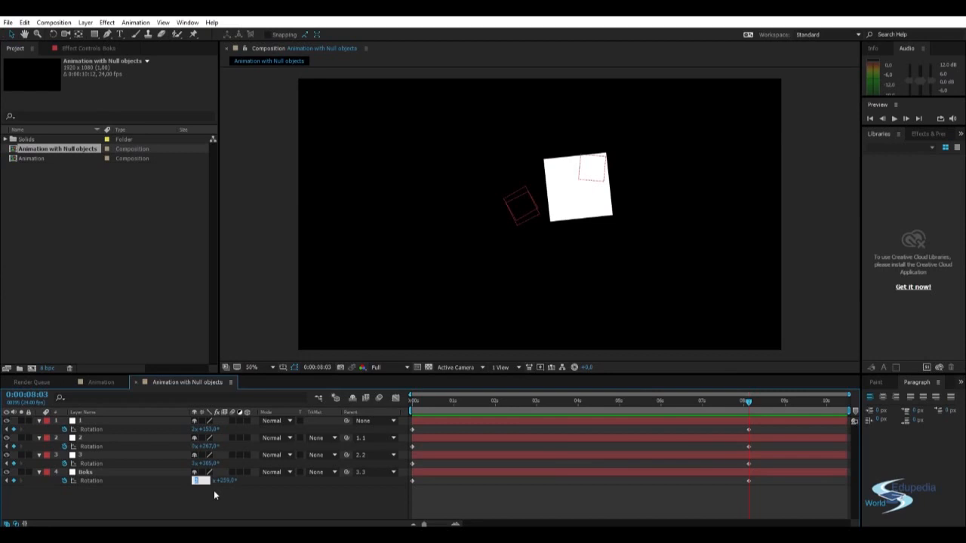
pyautogui.press('Return')
pyautogui.moveTo(213, 481); pyautogui.dragTo(138, 504)
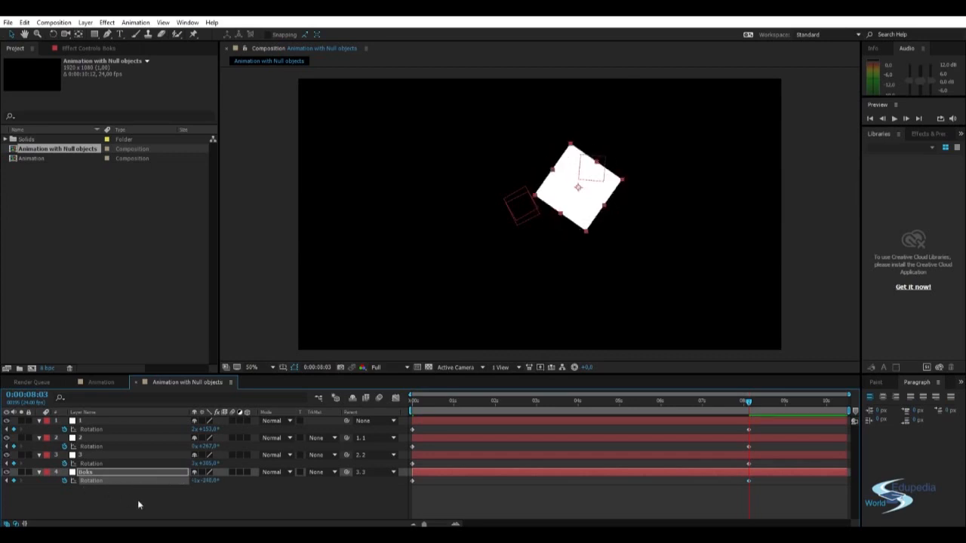
pyautogui.moveTo(211, 483); pyautogui.dragTo(166, 483)
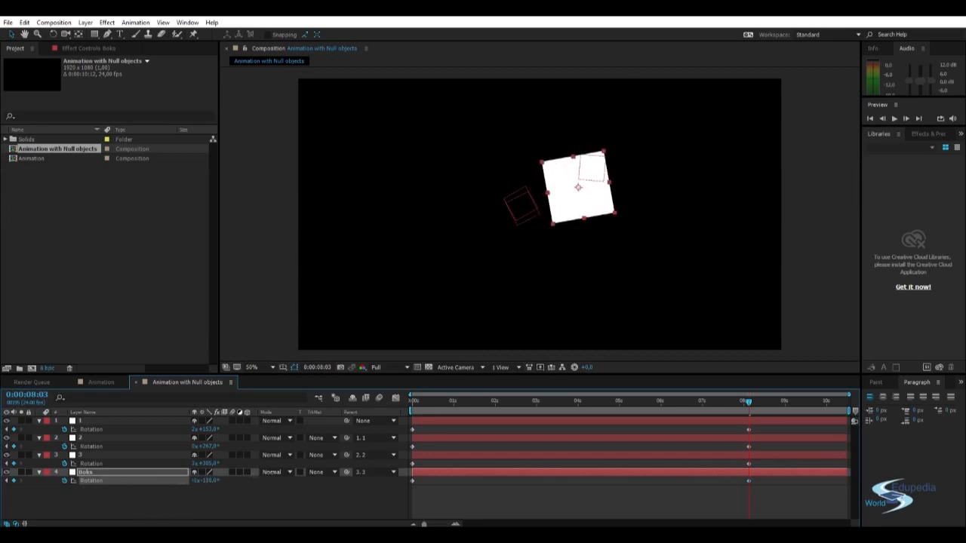
pyautogui.click(229, 504)
pyautogui.moveTo(212, 447); pyautogui.dragTo(81, 446)
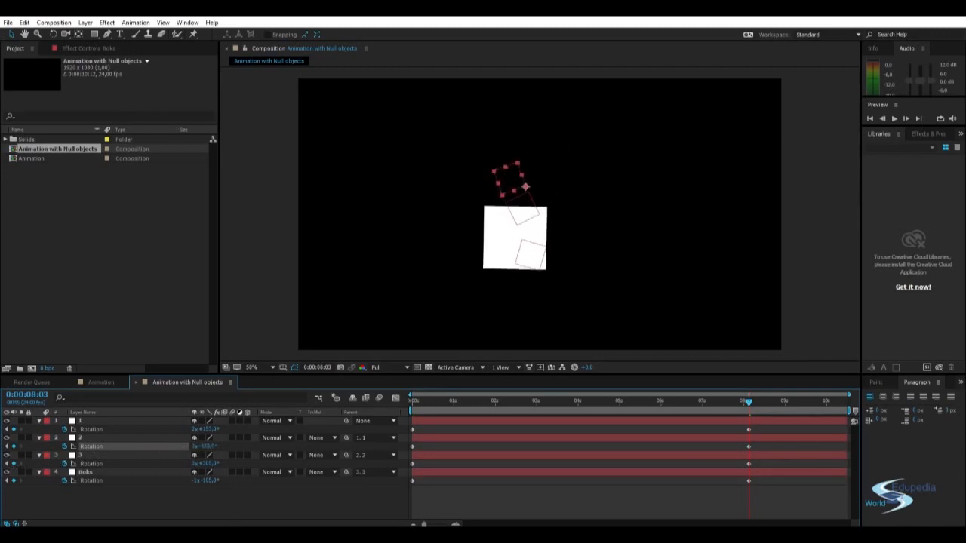
pyautogui.click(219, 501)
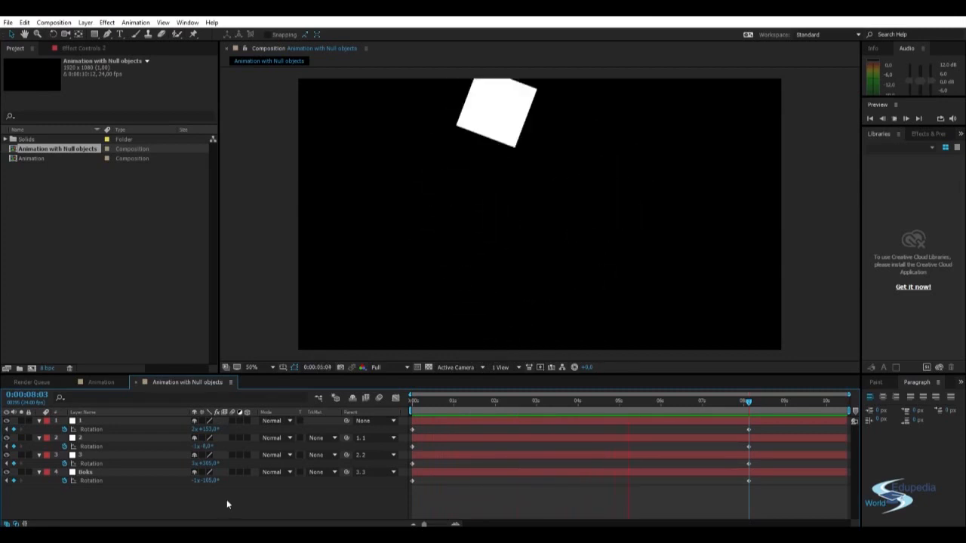
# At 0:00:08:03, set the rotation of null 2 to about -3x-135° and of Boks to about -4x-61°, and preview the animation.
pyautogui.click(746, 400)
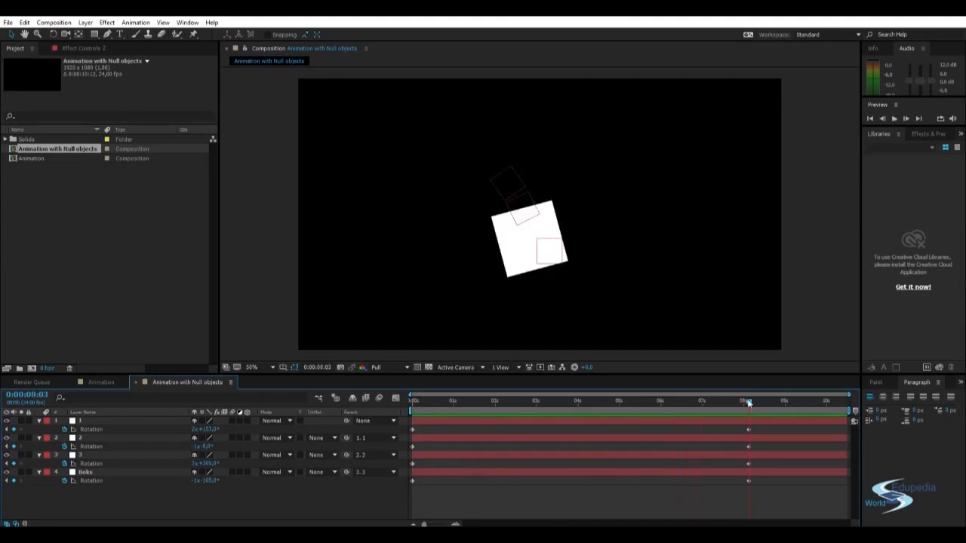
pyautogui.moveTo(204, 455); pyautogui.dragTo(69, 502)
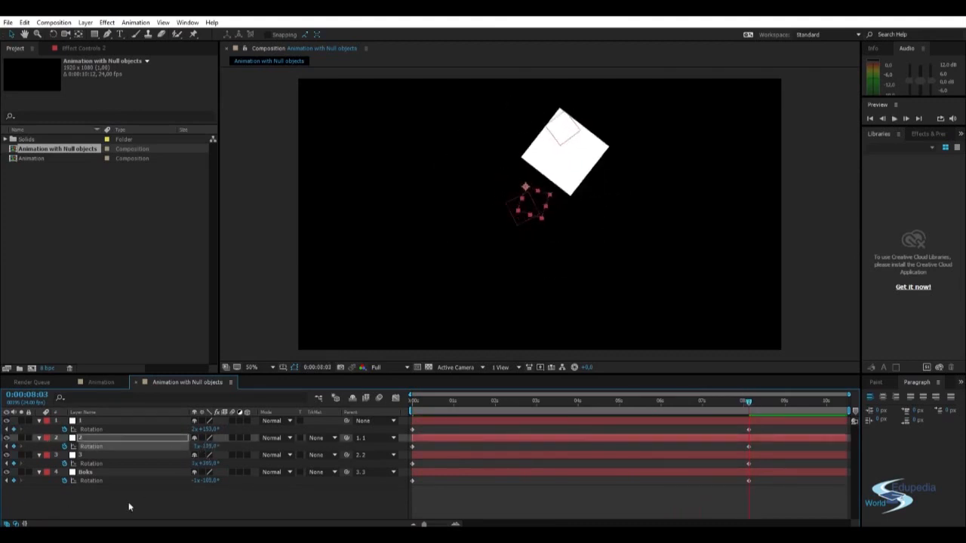
pyautogui.moveTo(206, 480); pyautogui.dragTo(272, 480)
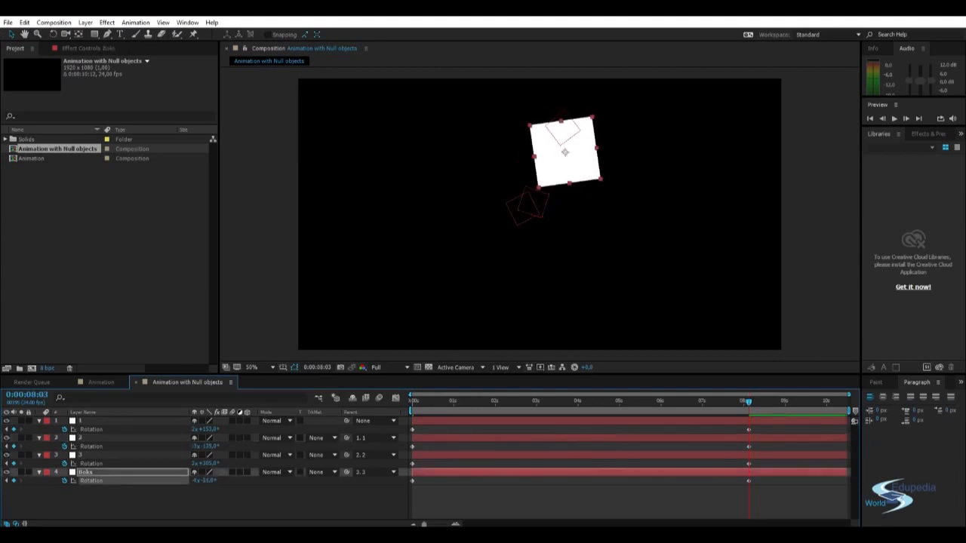
pyautogui.click(181, 504)
pyautogui.press('space')
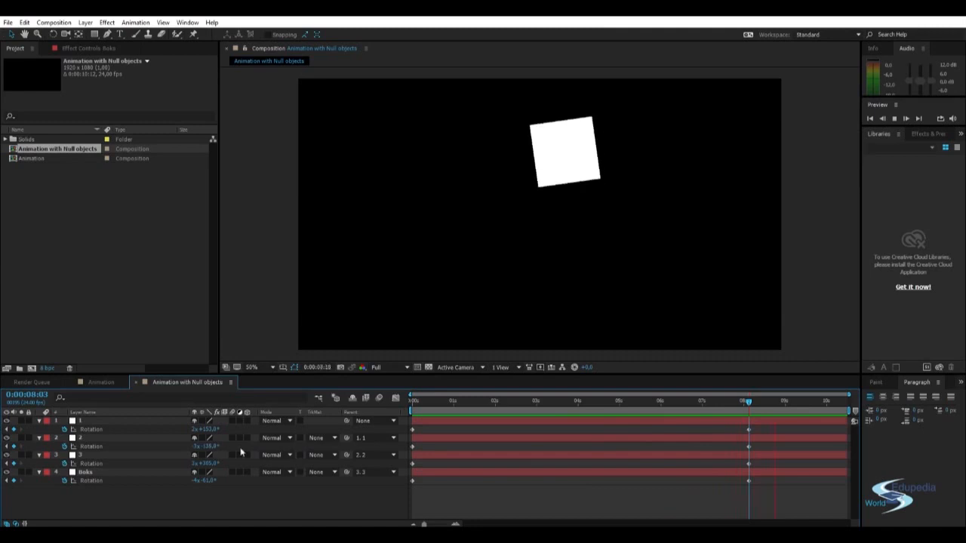
# Stop the preview, change null 2's rotation at 0:00:08:03 to a positive value of several turns, and replay the animation.
pyautogui.press('space')
pyautogui.moveTo(211, 451); pyautogui.dragTo(255, 444)
pyautogui.click(195, 454)
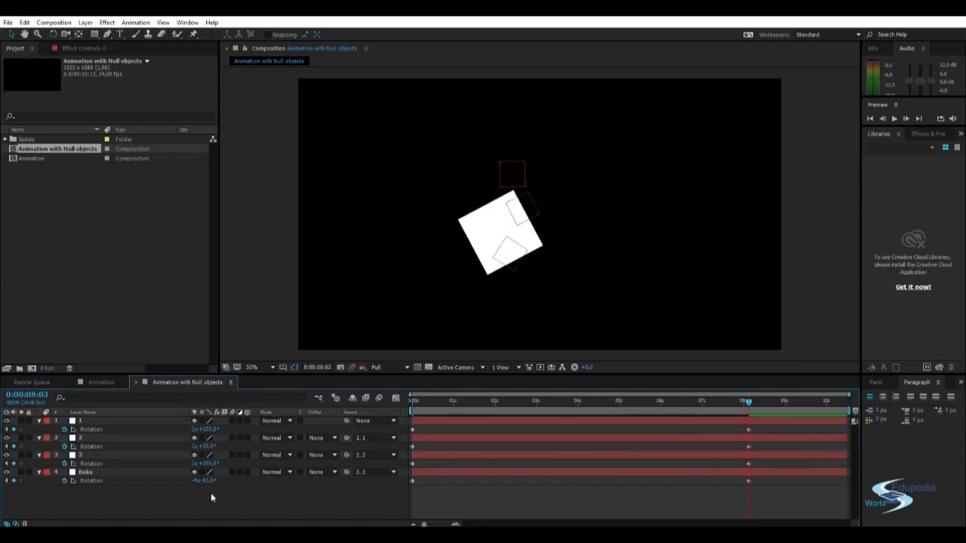
pyautogui.press('space')
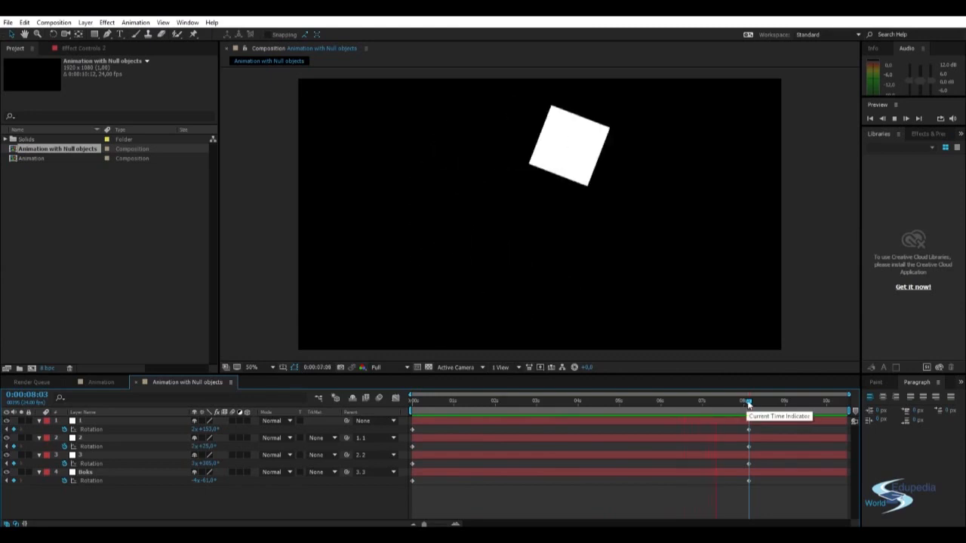
# Examine how nulls 1 and 2 rotate between 0:00:08:03 and the start, and compare the two nulls' pivot points at 0:00:00:00.
pyautogui.moveTo(745, 403); pyautogui.dragTo(750, 404)
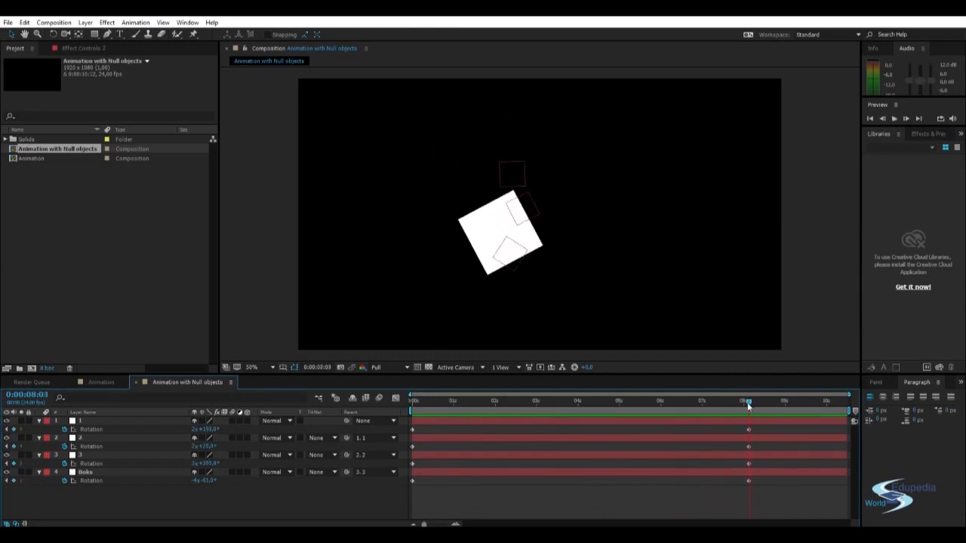
pyautogui.click(86, 423)
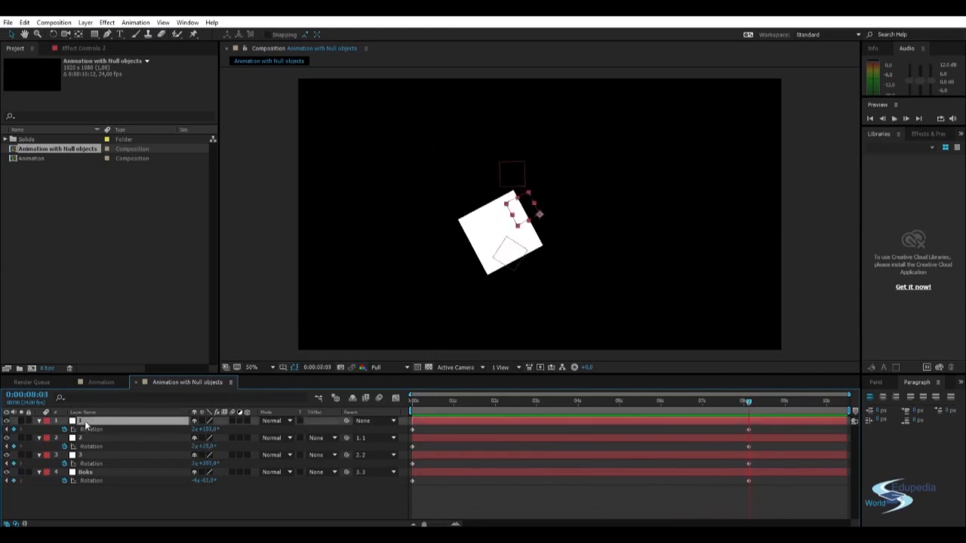
pyautogui.moveTo(749, 404); pyautogui.dragTo(524, 418)
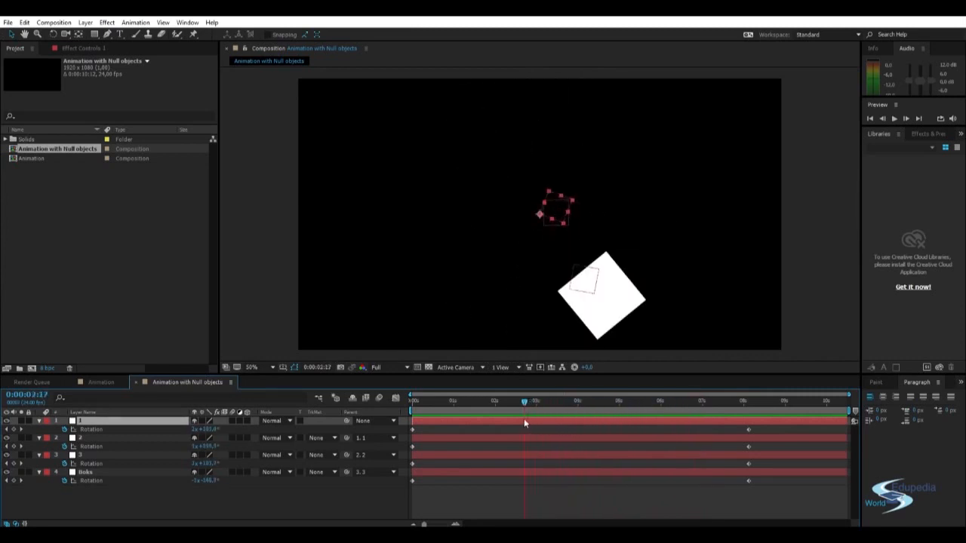
pyautogui.click(85, 438)
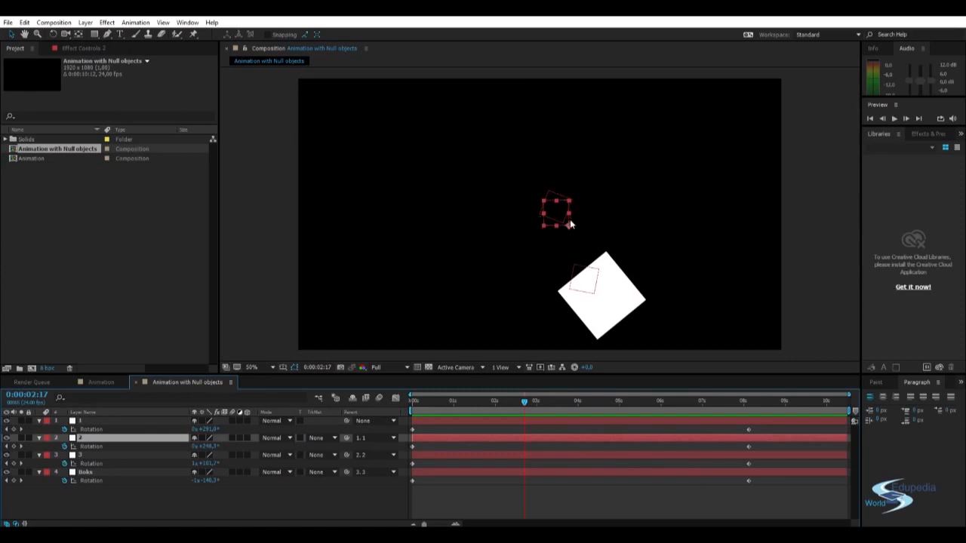
pyautogui.moveTo(527, 402); pyautogui.dragTo(402, 436)
pyautogui.rightClick(401, 435)
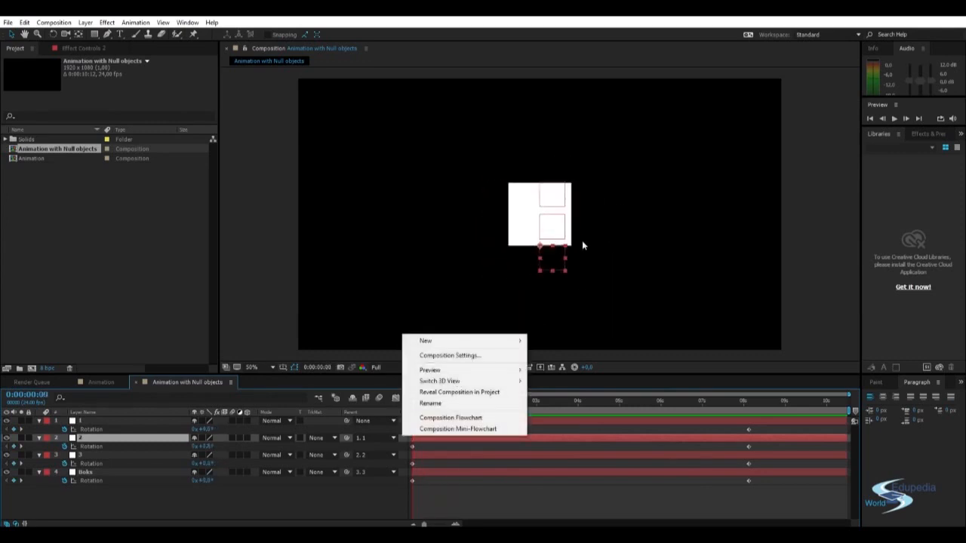
pyautogui.click(587, 330)
pyautogui.click(549, 254)
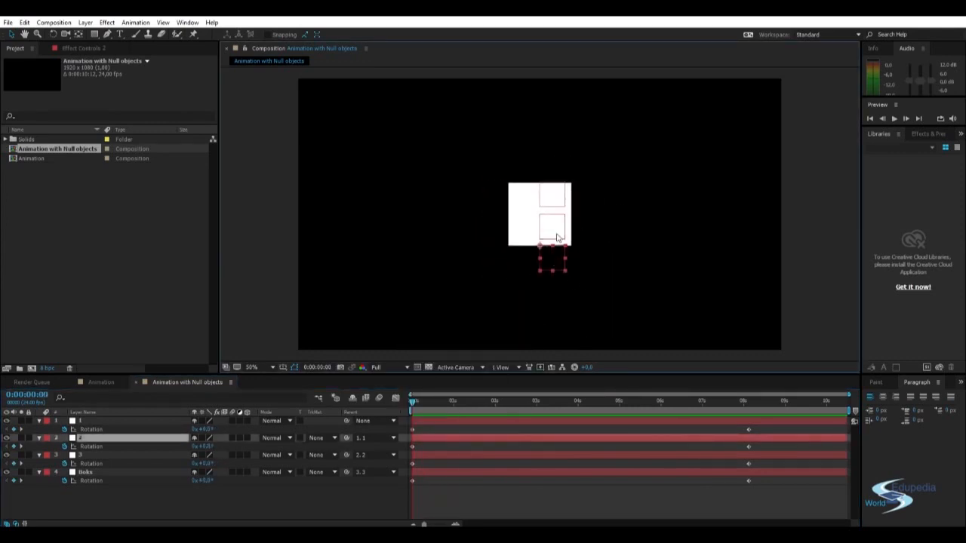
pyautogui.click(550, 234)
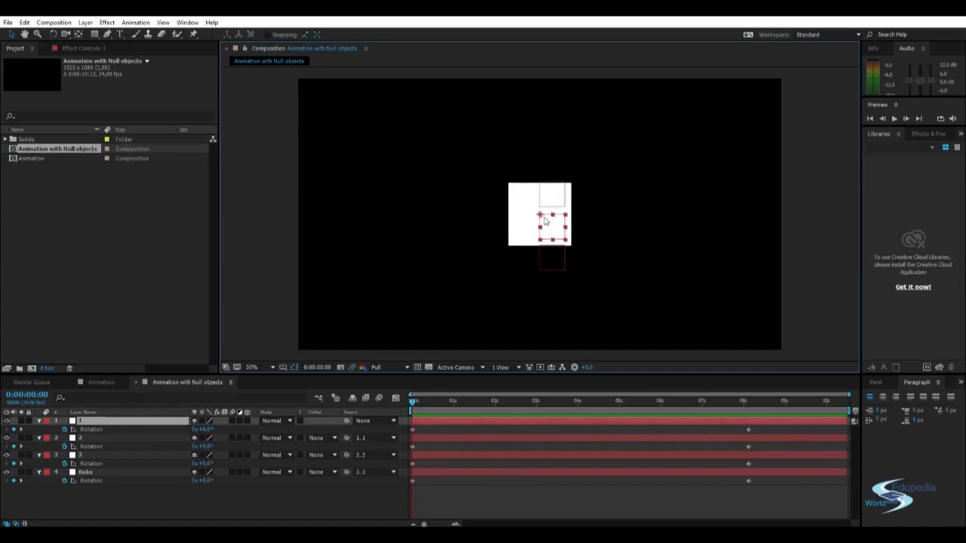
pyautogui.click(541, 247)
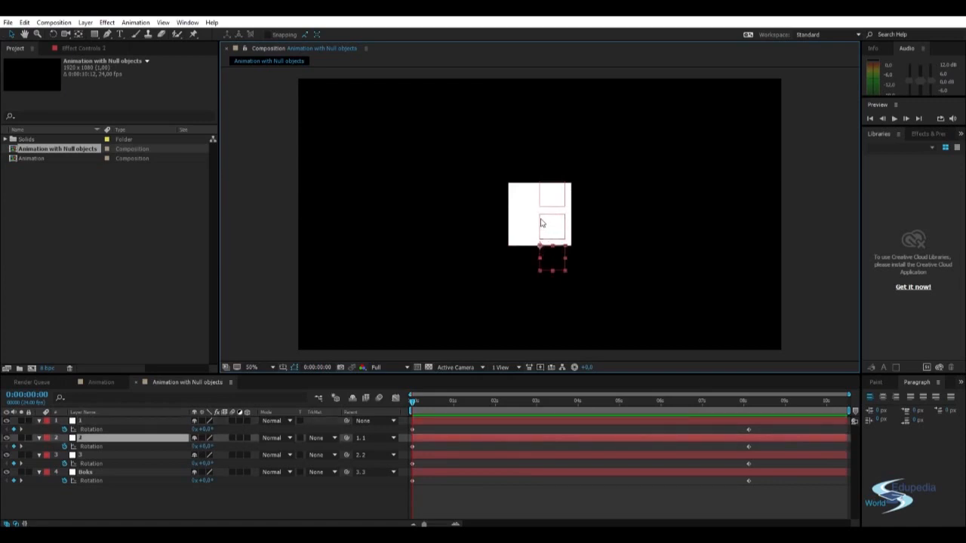
pyautogui.click(541, 219)
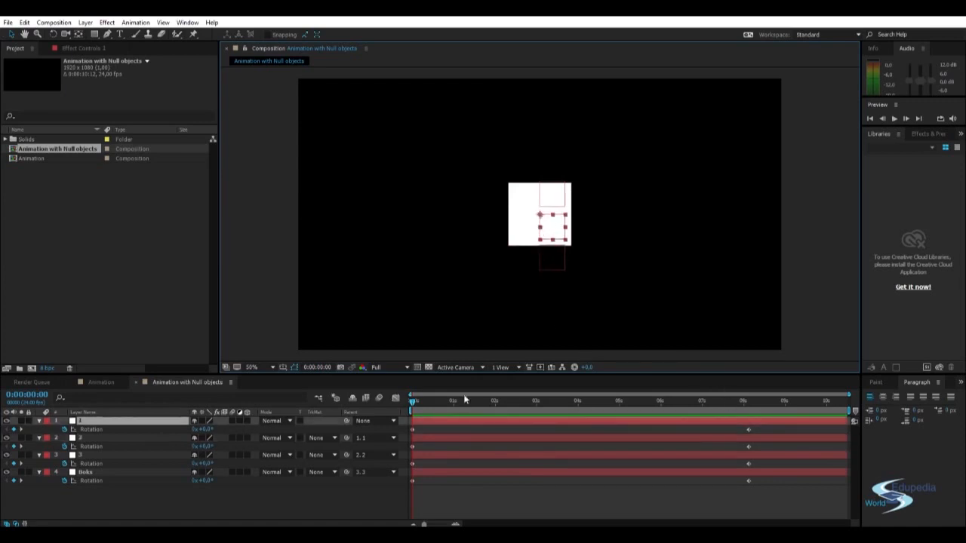
# Move to 0:00:04:17 and compare the anchor points of nulls 1 and 2 in the composition.
pyautogui.moveTo(414, 401); pyautogui.dragTo(607, 408)
pyautogui.rightClick(553, 427)
pyautogui.click(516, 419)
pyautogui.click(522, 187)
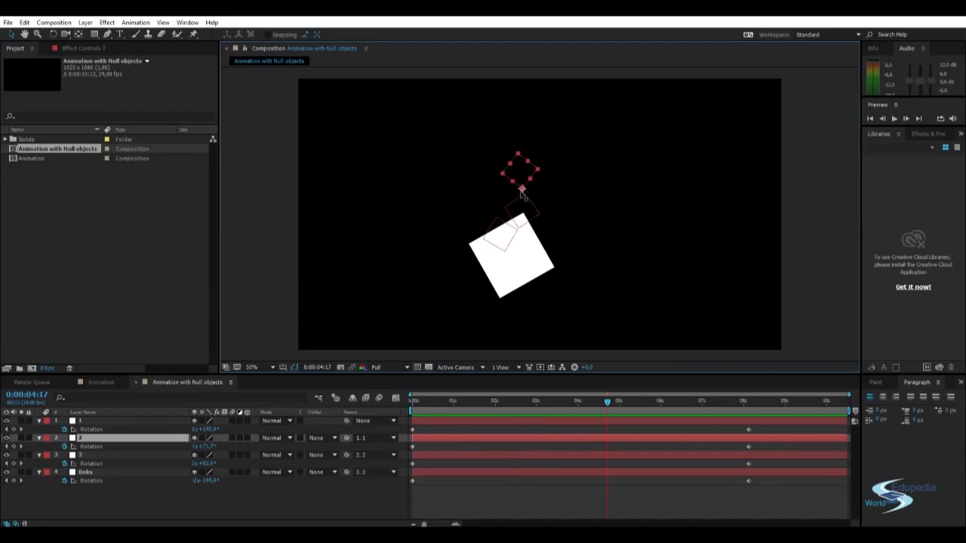
pyautogui.click(523, 221)
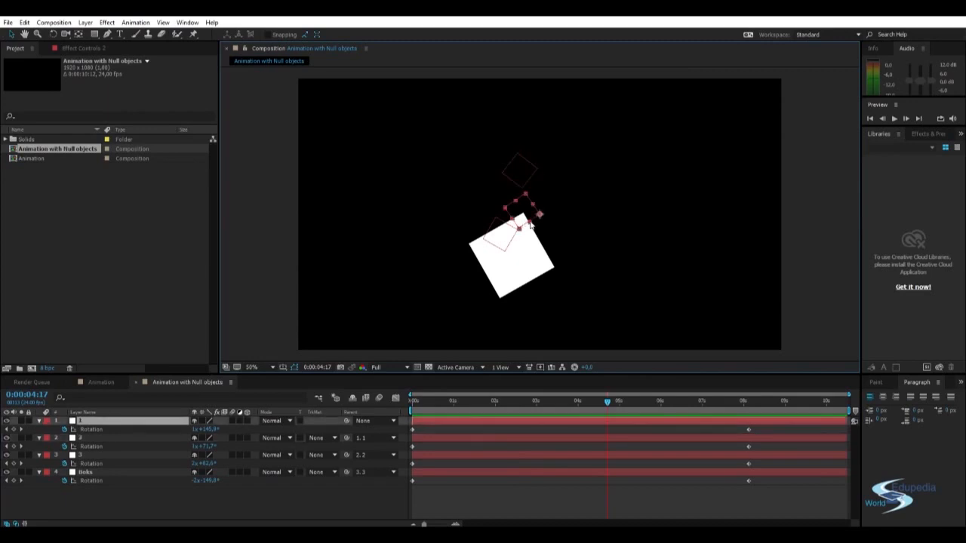
pyautogui.click(520, 187)
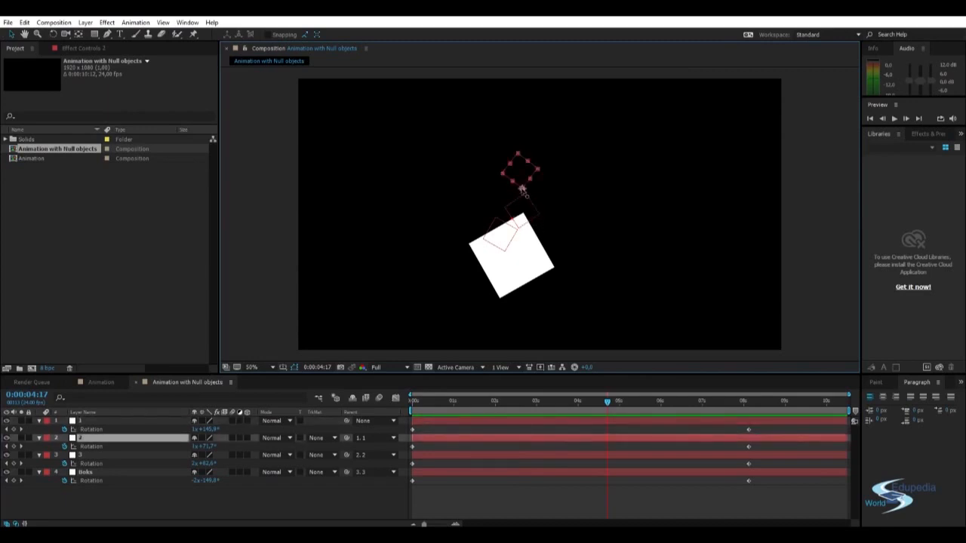
pyautogui.click(537, 214)
pyautogui.click(519, 186)
# Inspect the positions of nulls 1, 2 and 3 relative to each other at 0:00:06:20, 0:00:05:19 and 0:00:05:07.
pyautogui.moveTo(608, 399); pyautogui.dragTo(696, 406)
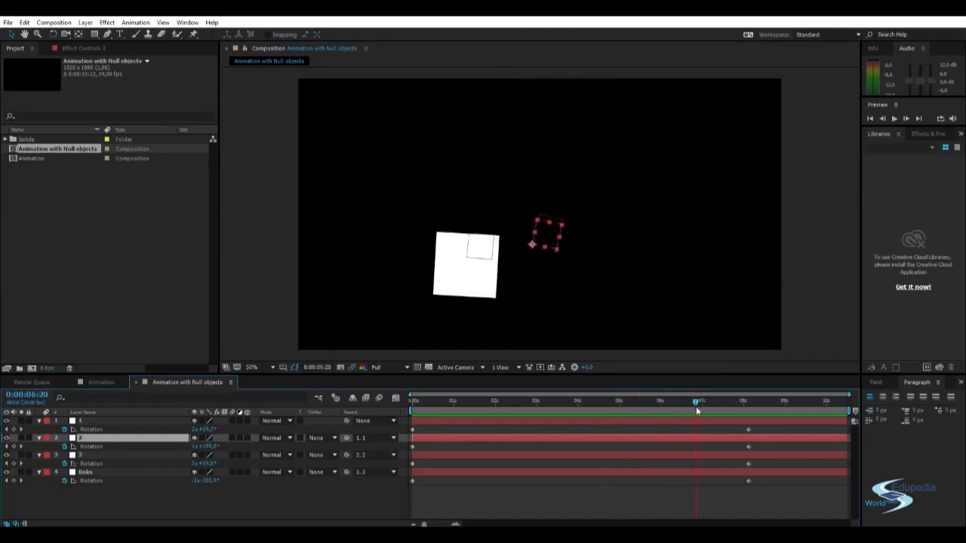
pyautogui.click(92, 467)
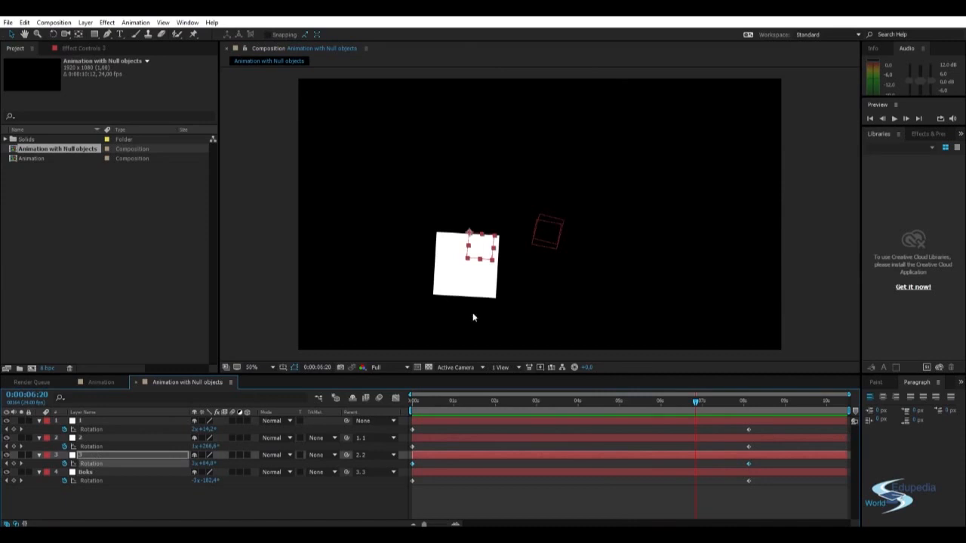
pyautogui.moveTo(700, 405); pyautogui.dragTo(654, 408)
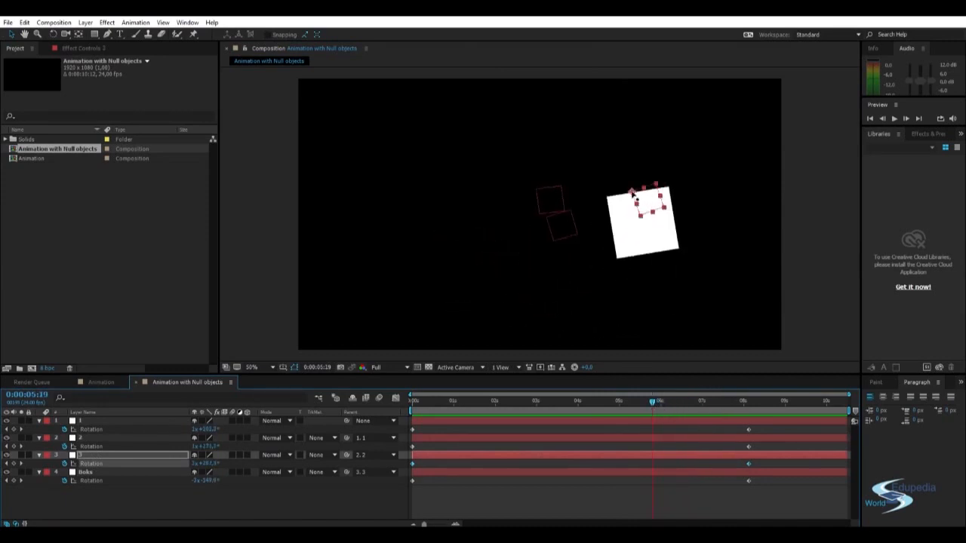
pyautogui.click(537, 189)
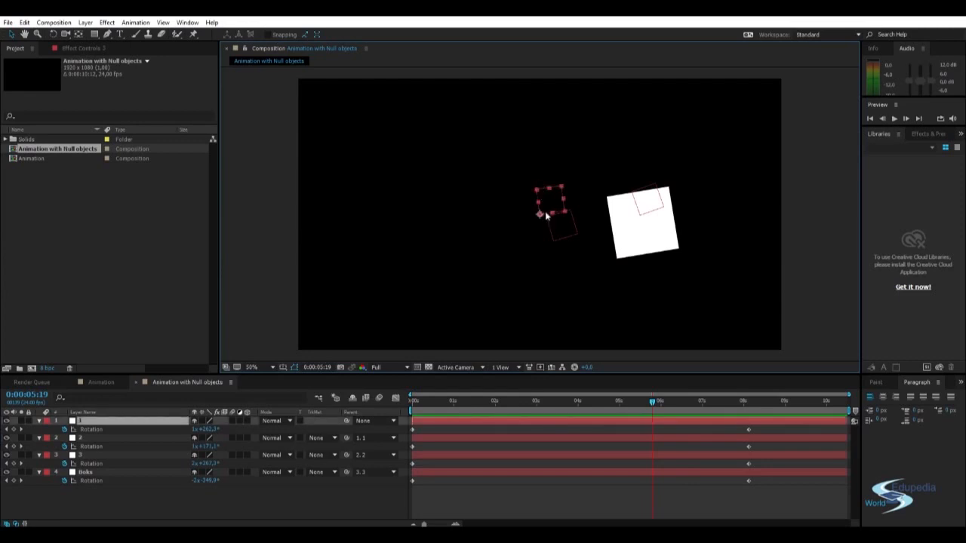
pyautogui.moveTo(653, 404); pyautogui.dragTo(630, 403)
pyautogui.click(563, 192)
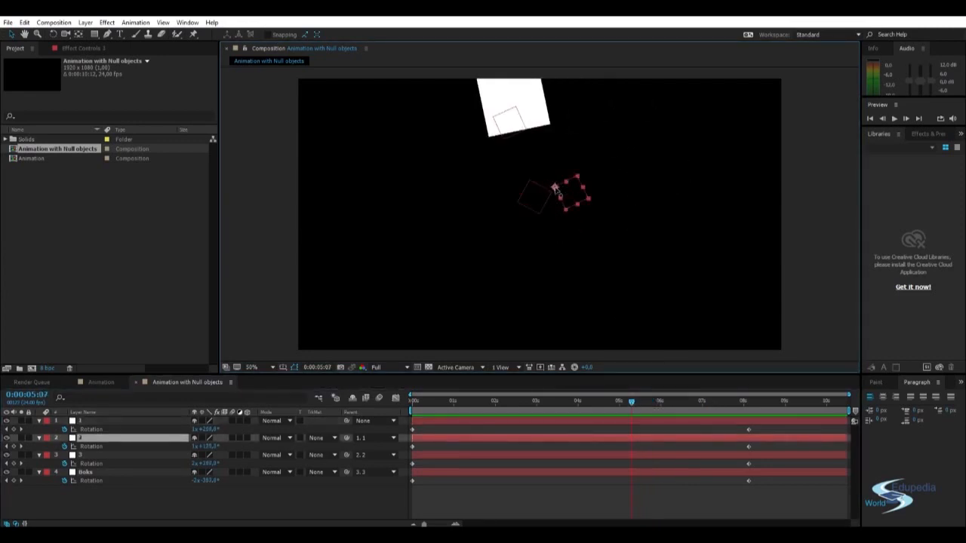
pyautogui.click(515, 137)
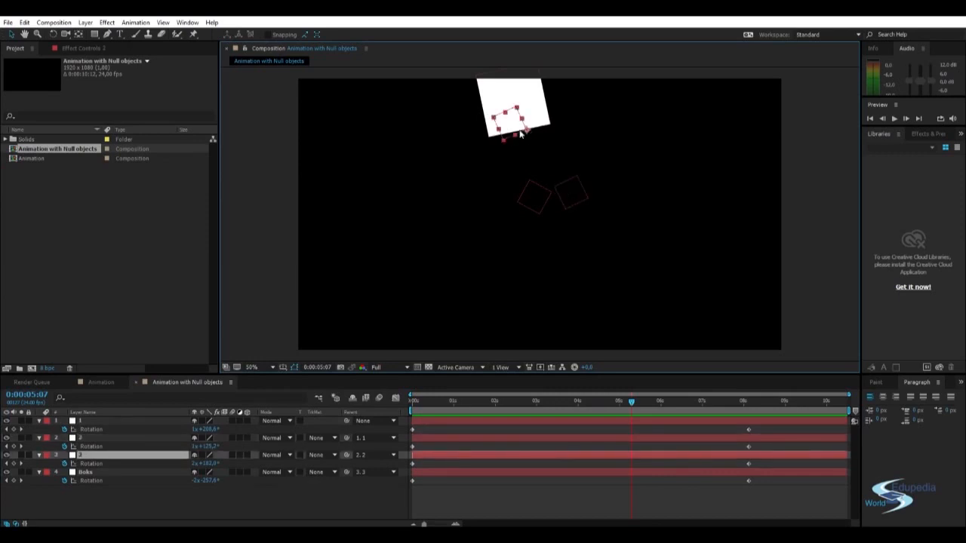
pyautogui.click(558, 193)
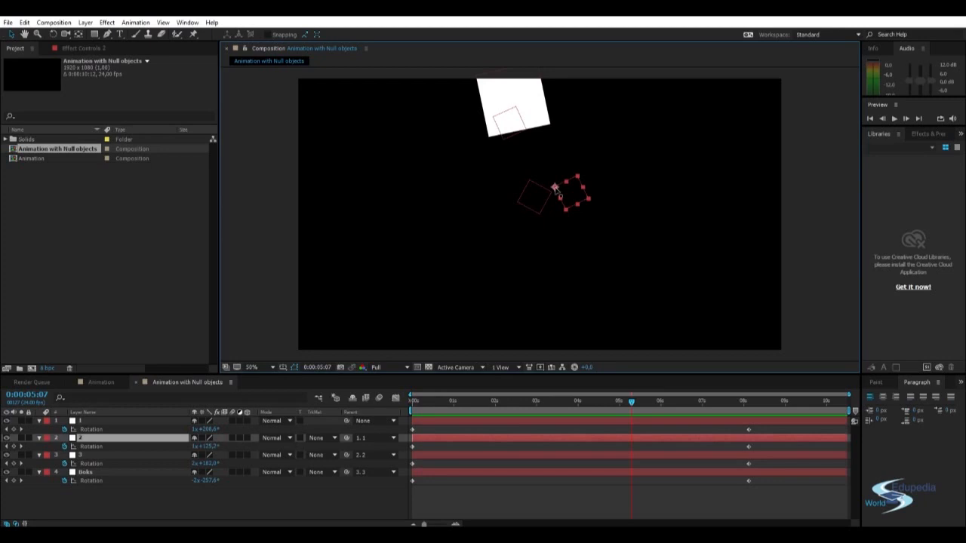
# Examine Boks at 0:00:03:17 and compare its pivot with its parent null 3 at 0:00:04:21.
pyautogui.moveTo(631, 406); pyautogui.dragTo(565, 412)
pyautogui.click(583, 196)
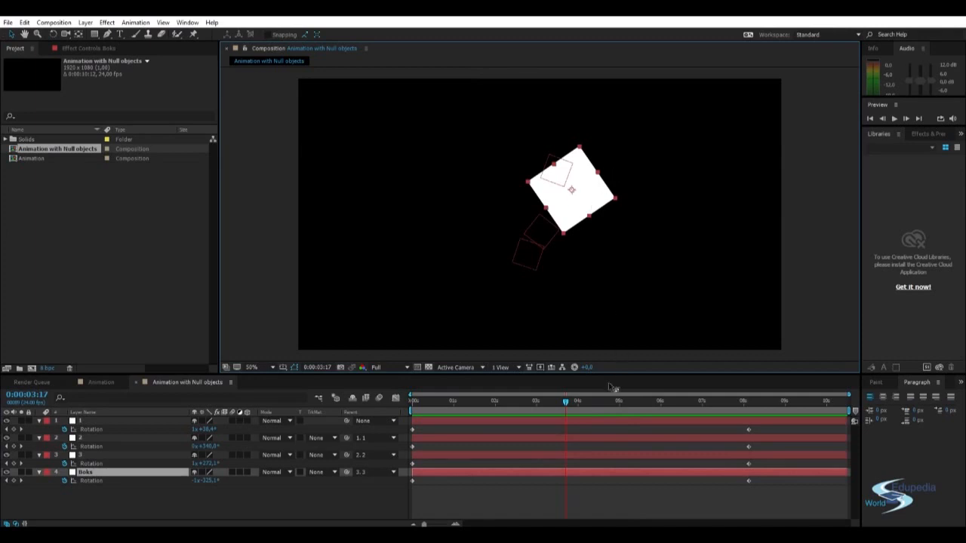
pyautogui.moveTo(568, 400); pyautogui.dragTo(616, 397)
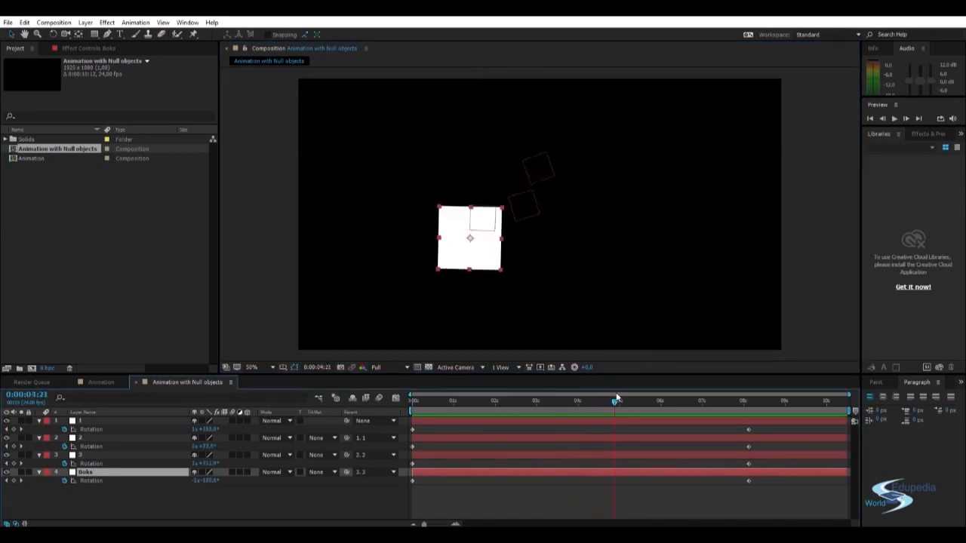
pyautogui.click(491, 209)
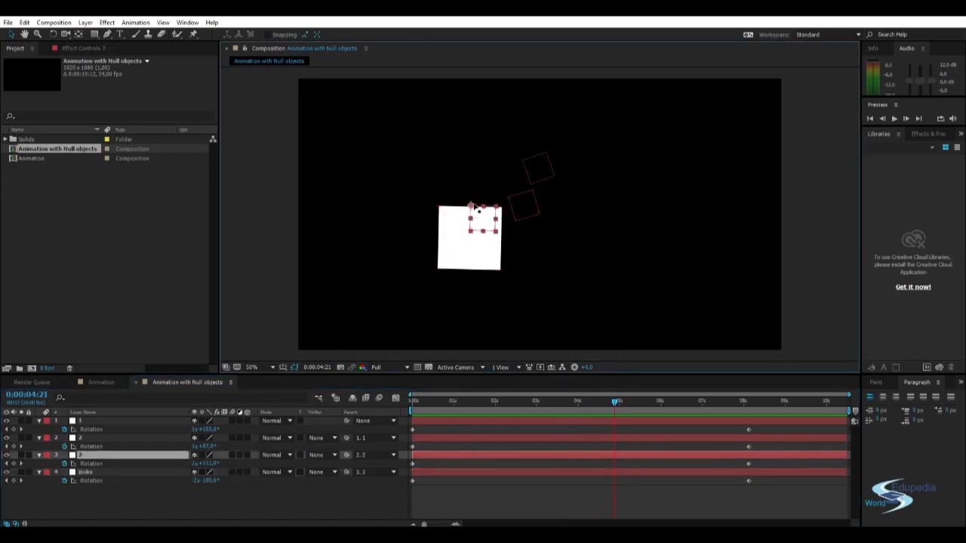
pyautogui.click(474, 243)
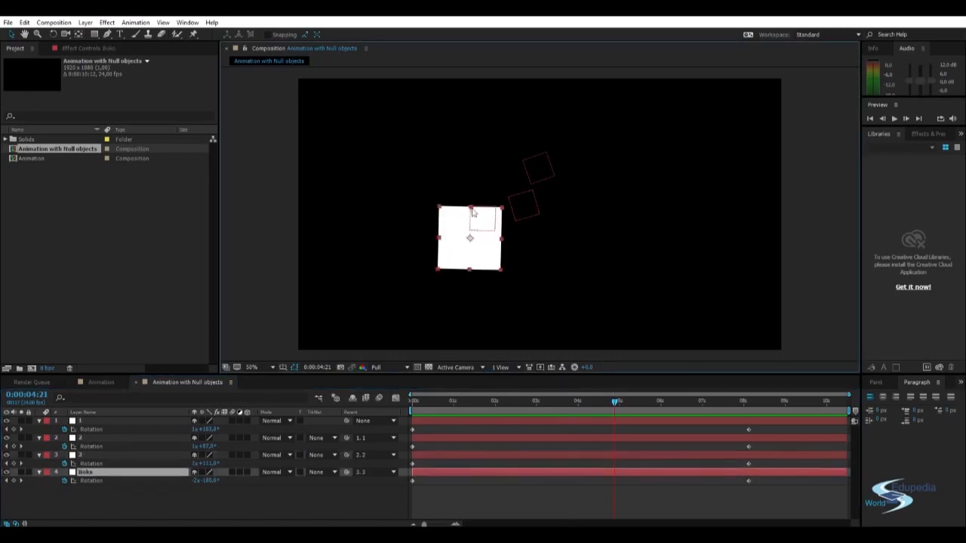
pyautogui.click(476, 230)
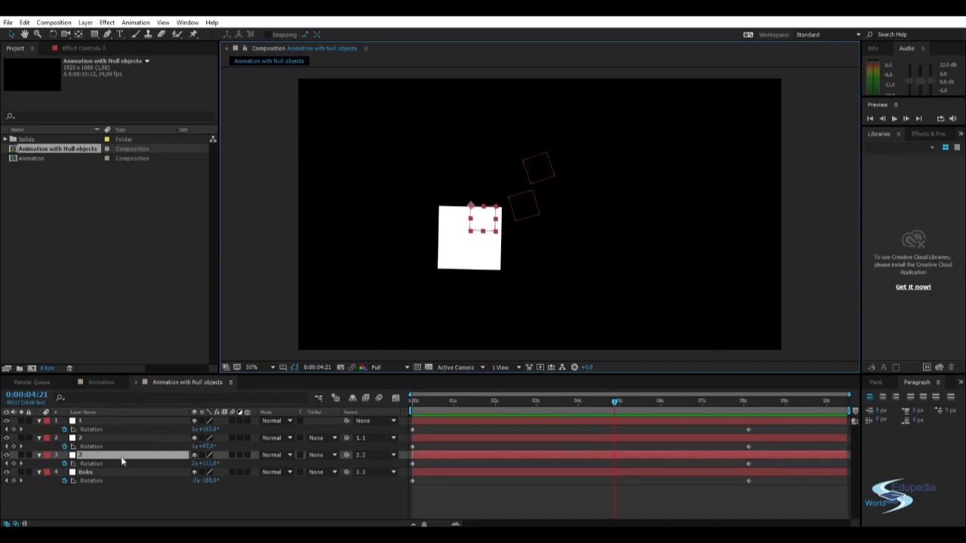
# Keyframe null 3's rotation at 0:00:04:21 to about 6x+203° and preview the animation.
pyautogui.moveTo(208, 468); pyautogui.dragTo(554, 506)
pyautogui.click(556, 496)
pyautogui.press('space')
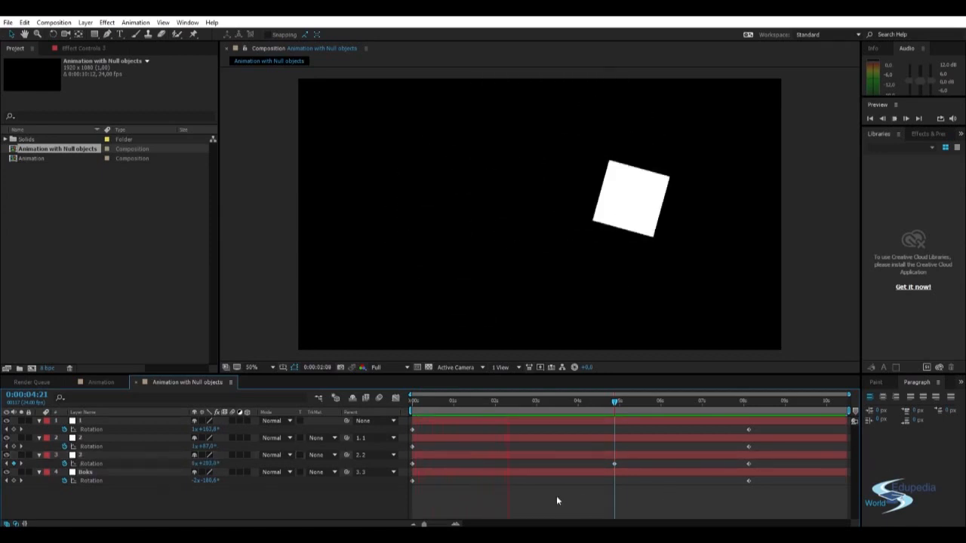
pyautogui.press('space')
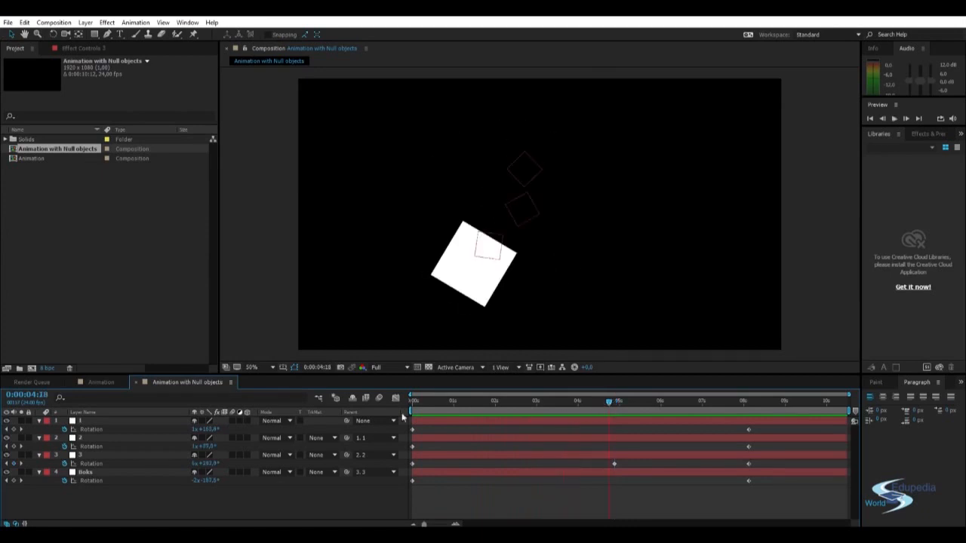
# Keyframe the rotation of Boks at 0:00:04:18 to several more negative turns and replay the animation.
pyautogui.moveTo(207, 481); pyautogui.dragTo(120, 480)
pyautogui.click(268, 503)
pyautogui.press('space')
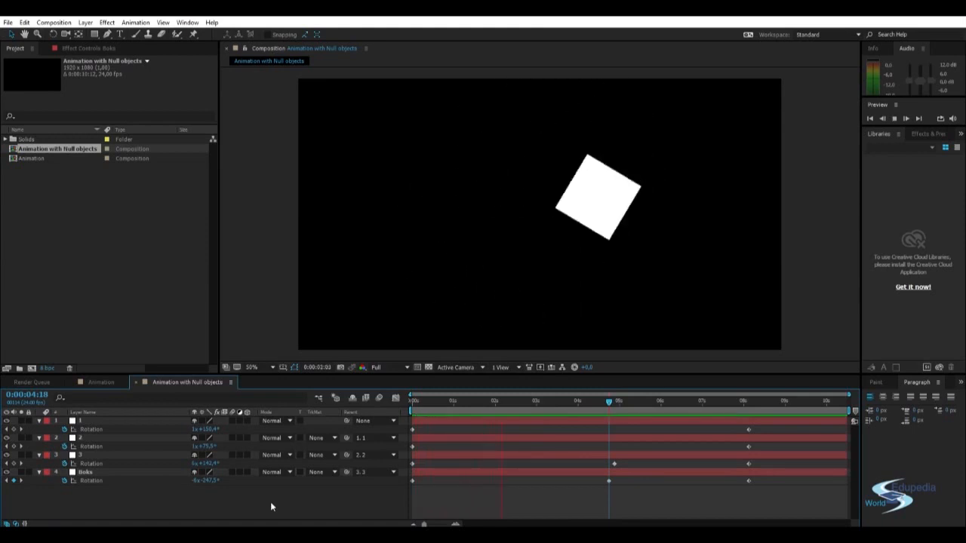
# Keyframe new rotations for nulls 1, 2, 3 and Boks at 0:00:04:13, with Boks at about -2x-354°.
pyautogui.click(600, 401)
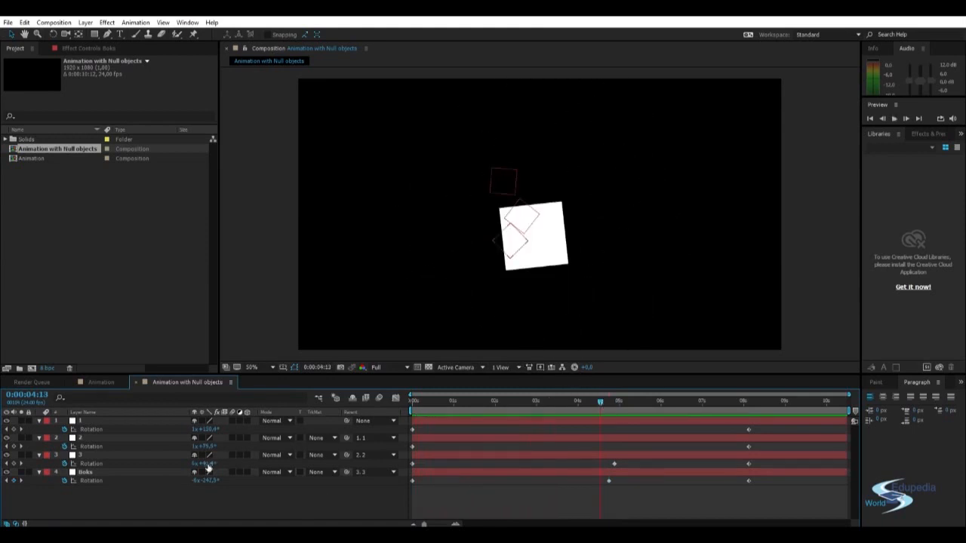
pyautogui.click(13, 464)
pyautogui.moveTo(206, 429); pyautogui.dragTo(463, 454)
pyautogui.moveTo(208, 464); pyautogui.dragTo(62, 464)
pyautogui.moveTo(208, 480); pyautogui.dragTo(805, 460)
pyautogui.click(377, 509)
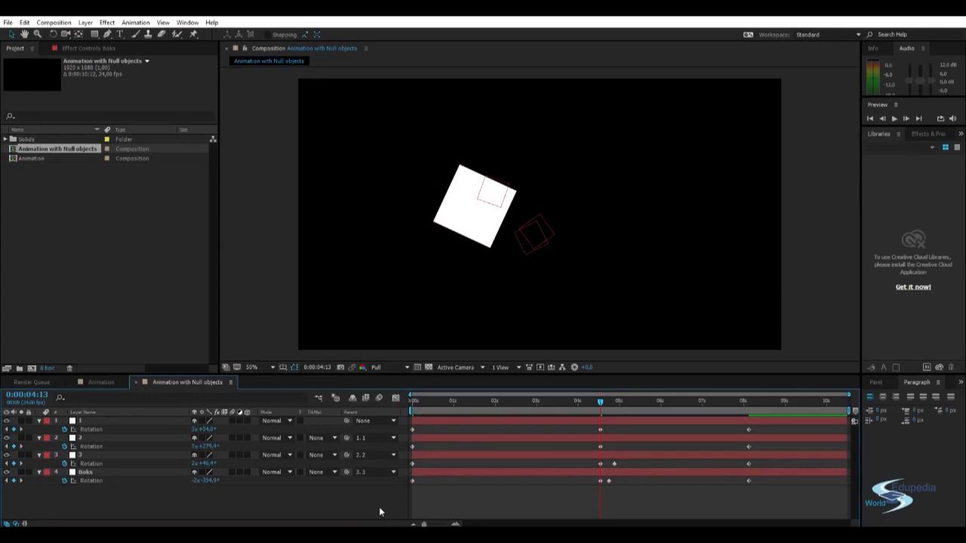
# Delete all rotation keyframes between 0:00:04:13 and 0:00:04:21 on the four layers.
pyautogui.moveTo(631, 492); pyautogui.dragTo(578, 416)
pyautogui.press('Delete')
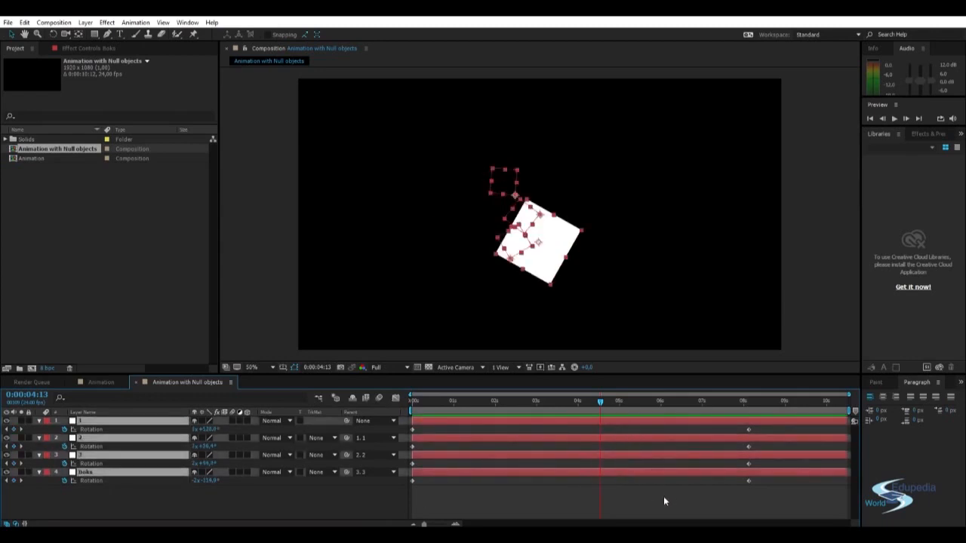
# At 0:00:08:03, change null 2's rotation and set null 1 to about 2x+82°, null 3 to about 3x+225° and Boks to about -2x-220°.
pyautogui.moveTo(732, 402); pyautogui.dragTo(747, 405)
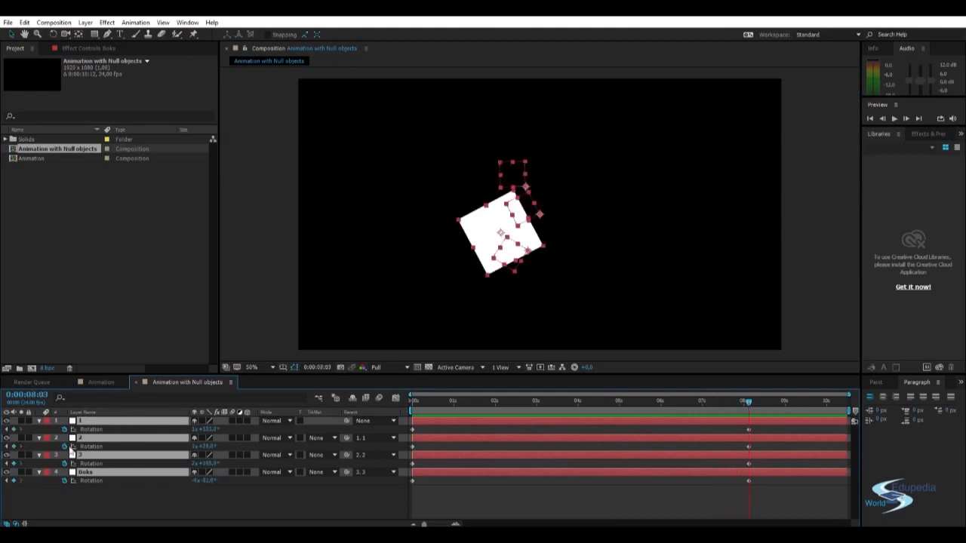
pyautogui.moveTo(206, 485); pyautogui.dragTo(187, 500)
pyautogui.click(212, 495)
pyautogui.moveTo(211, 465); pyautogui.dragTo(304, 451)
pyautogui.moveTo(218, 465); pyautogui.dragTo(205, 483)
pyautogui.click(333, 494)
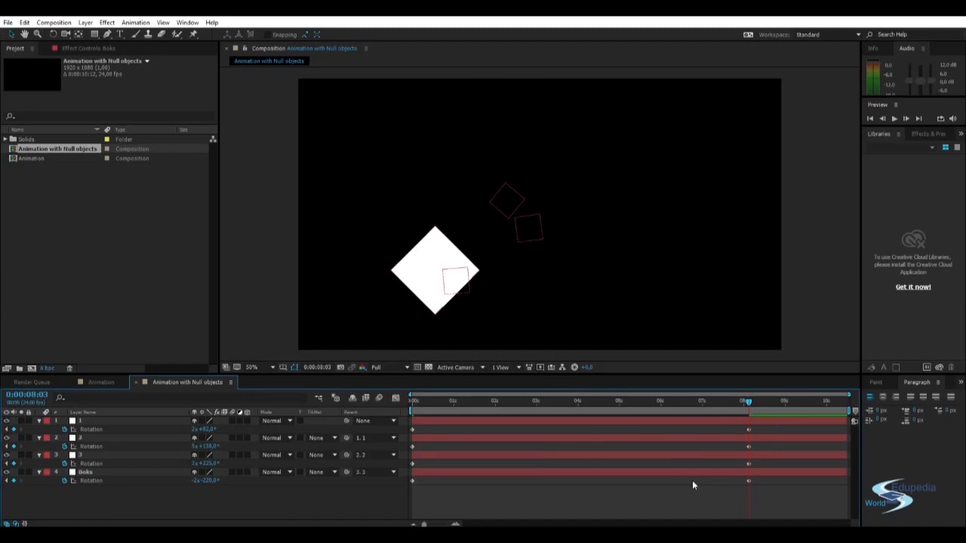
# Preview the animation and adjust the rotations of nulls 2 and 3 at 0:00:08:03 while it plays.
pyautogui.press('space')
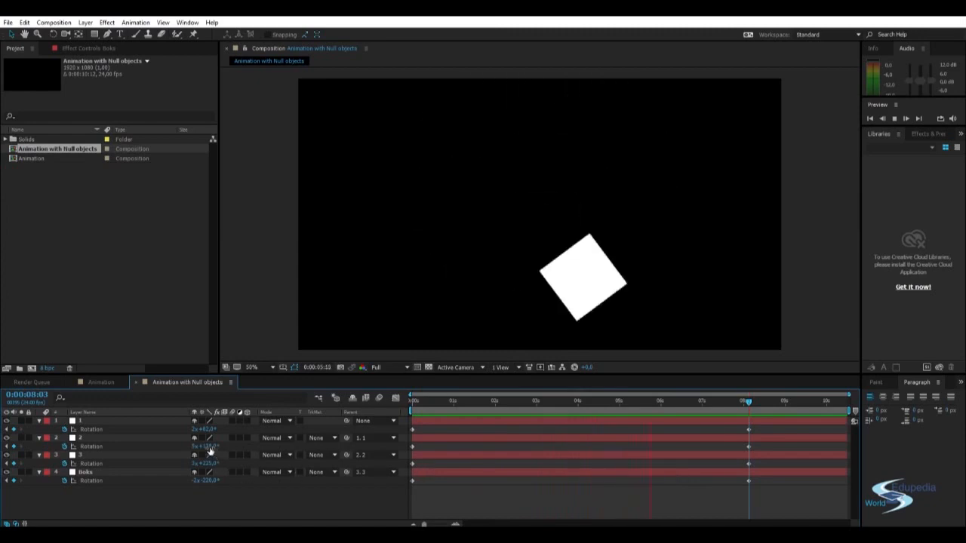
pyautogui.click(152, 441)
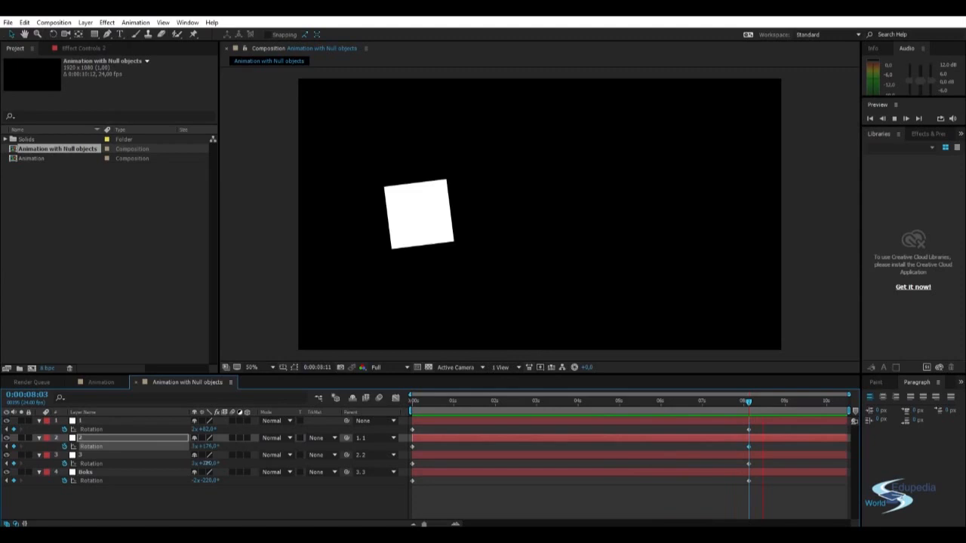
pyautogui.click(226, 457)
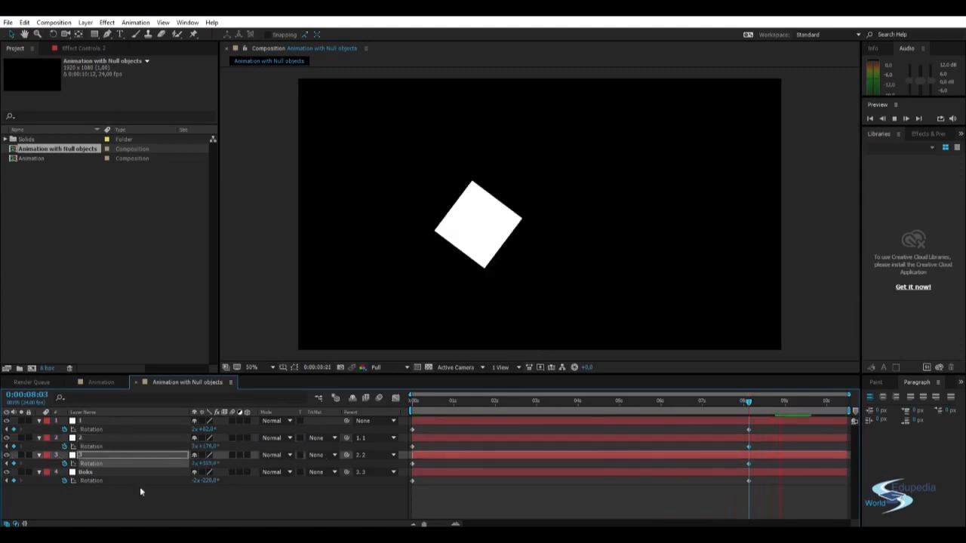
# Start Position keyframing for null 2 at 0:00:00:00.
pyautogui.click(210, 498)
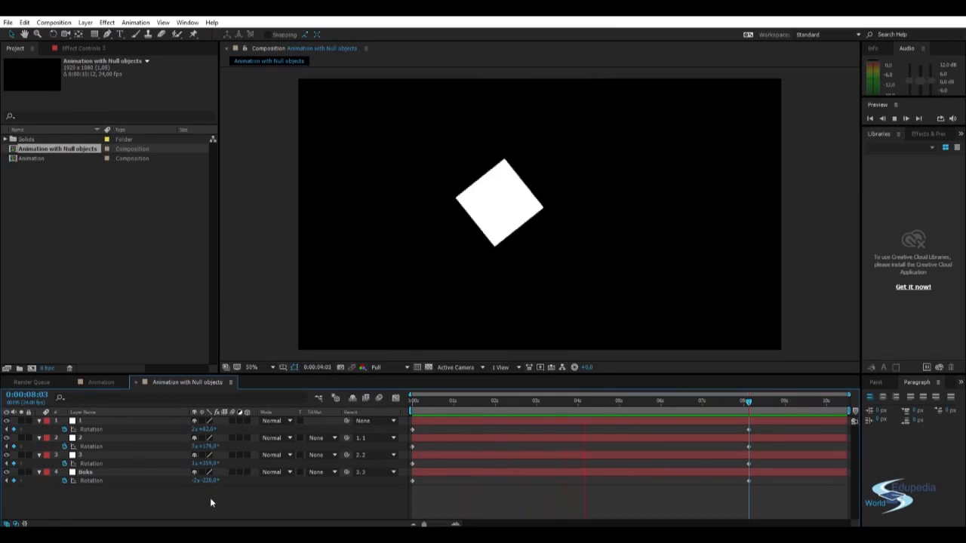
pyautogui.click(642, 400)
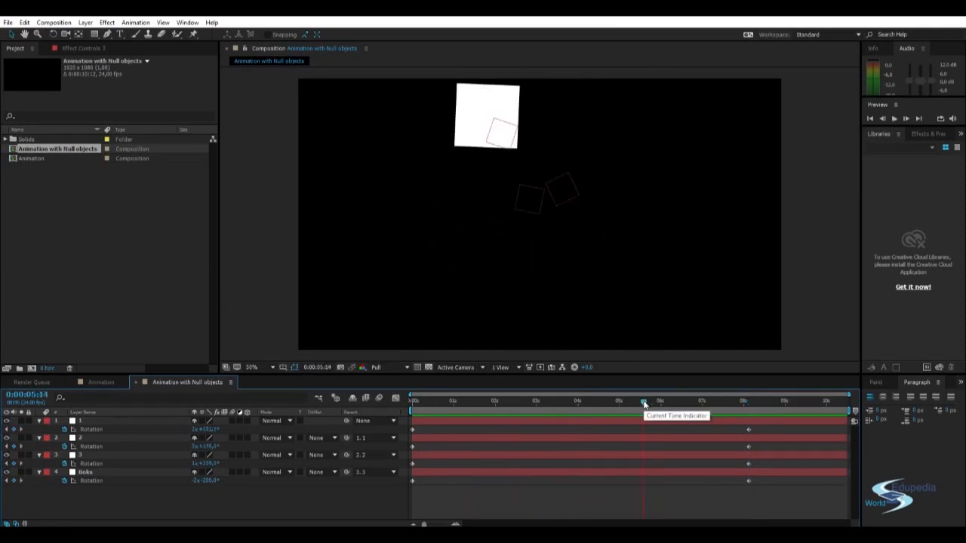
pyautogui.click(83, 448)
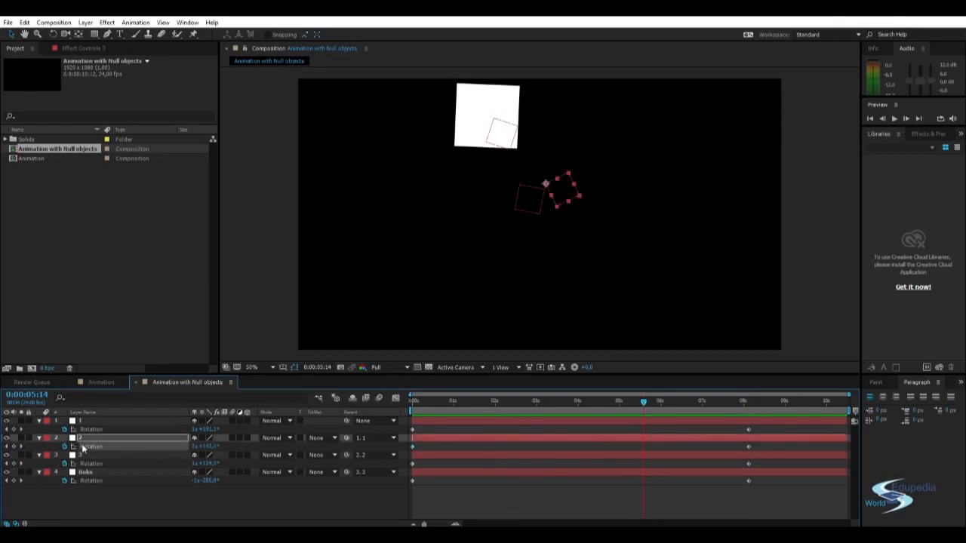
pyautogui.press('p')
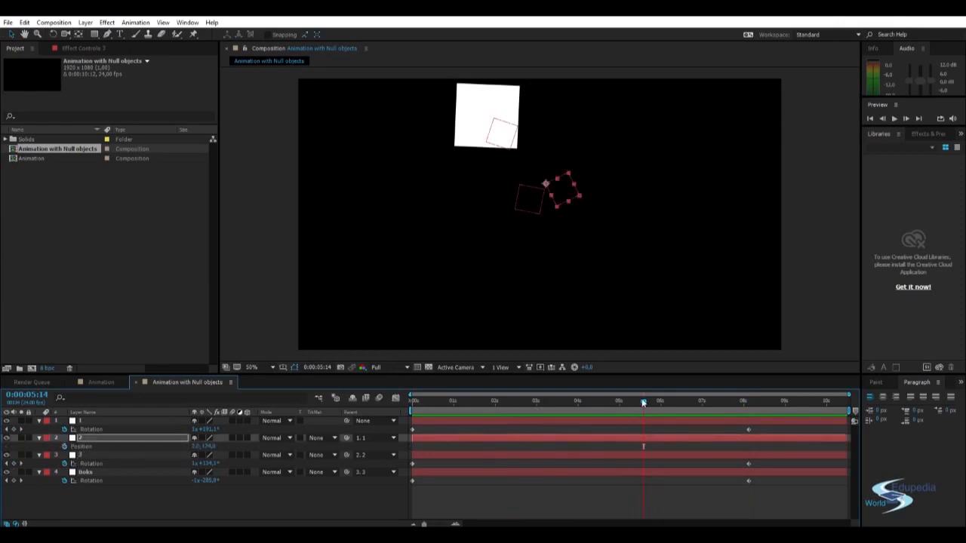
pyautogui.moveTo(643, 402); pyautogui.dragTo(384, 419)
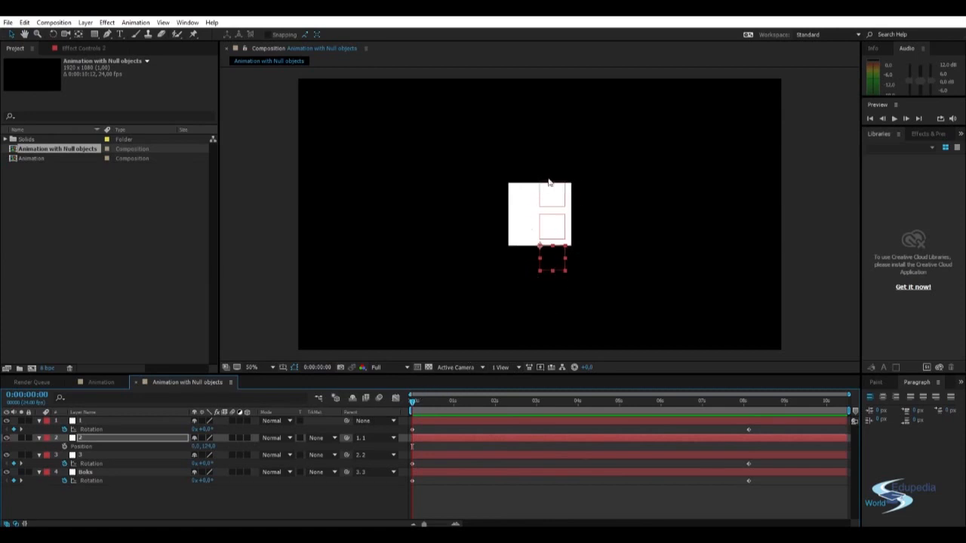
pyautogui.click(64, 446)
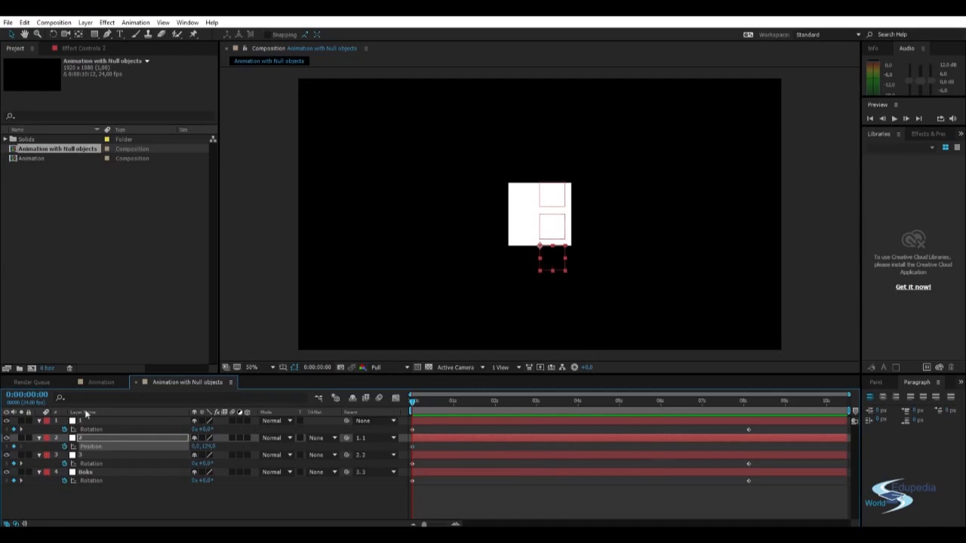
# At 0:00:08:03, move null 2 up and to the right in the composition to keyframe a new position.
pyautogui.click(533, 228)
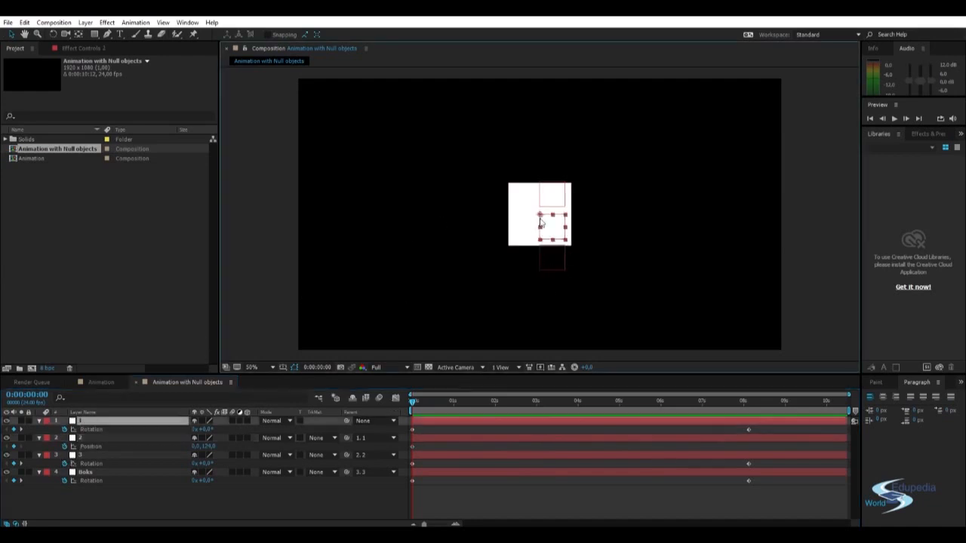
pyautogui.click(545, 266)
pyautogui.moveTo(413, 404); pyautogui.dragTo(750, 402)
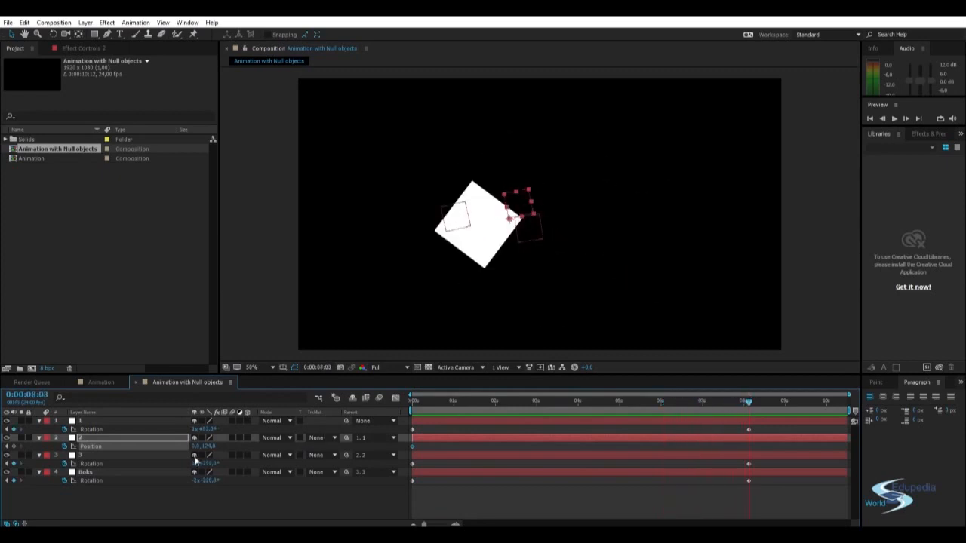
pyautogui.moveTo(523, 206); pyautogui.dragTo(559, 164)
# Reposition null 2 shortly before the three-second mark, at 0:00:01:15 and at 0:00:02:07 to add intermediate Position keyframes.
pyautogui.moveTo(749, 405); pyautogui.dragTo(533, 414)
pyautogui.moveTo(546, 261); pyautogui.dragTo(513, 239)
pyautogui.moveTo(534, 403); pyautogui.dragTo(480, 407)
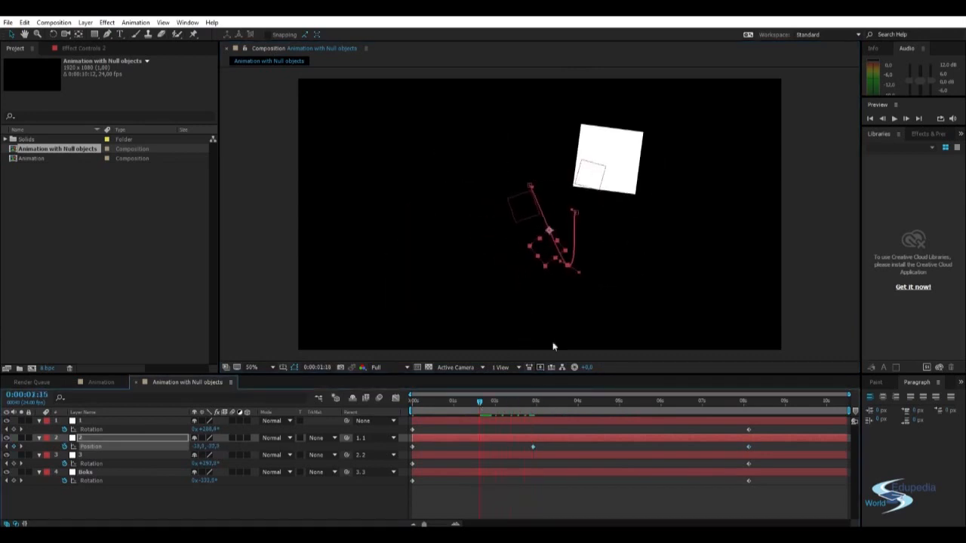
pyautogui.moveTo(545, 263); pyautogui.dragTo(567, 205)
pyautogui.moveTo(490, 405); pyautogui.dragTo(507, 404)
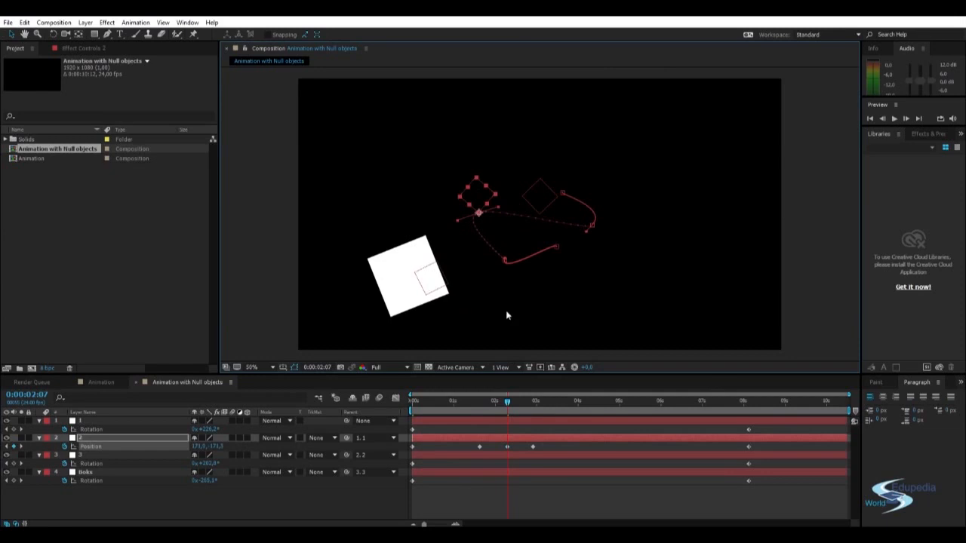
# Preview the motion and add a Position keyframe for null 2 at 0:00:04:16.
pyautogui.press('space')
pyautogui.press('space')
pyautogui.moveTo(584, 402); pyautogui.dragTo(608, 408)
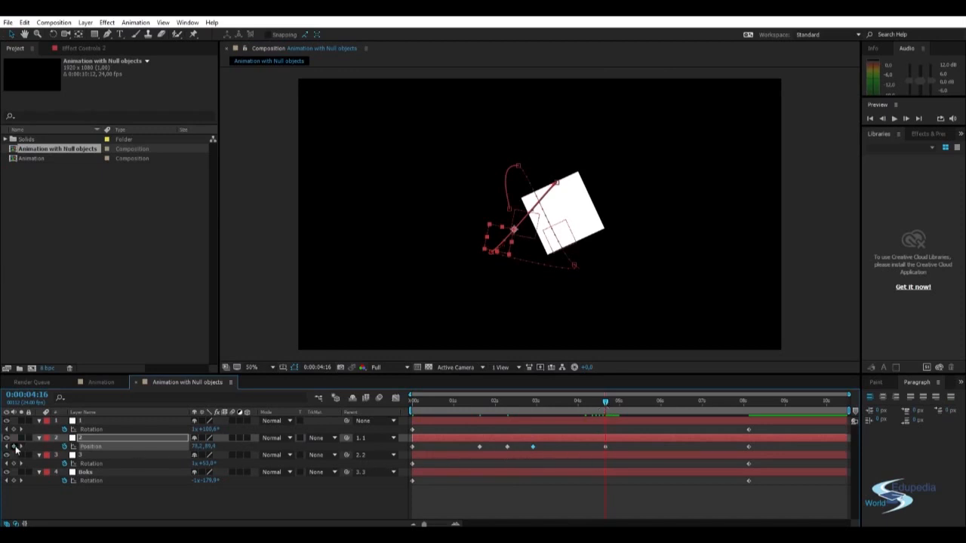
# Move the Boks layer slightly to the right, away from null 3, and preview the animation.
pyautogui.click(582, 210)
pyautogui.moveTo(582, 210); pyautogui.dragTo(620, 216)
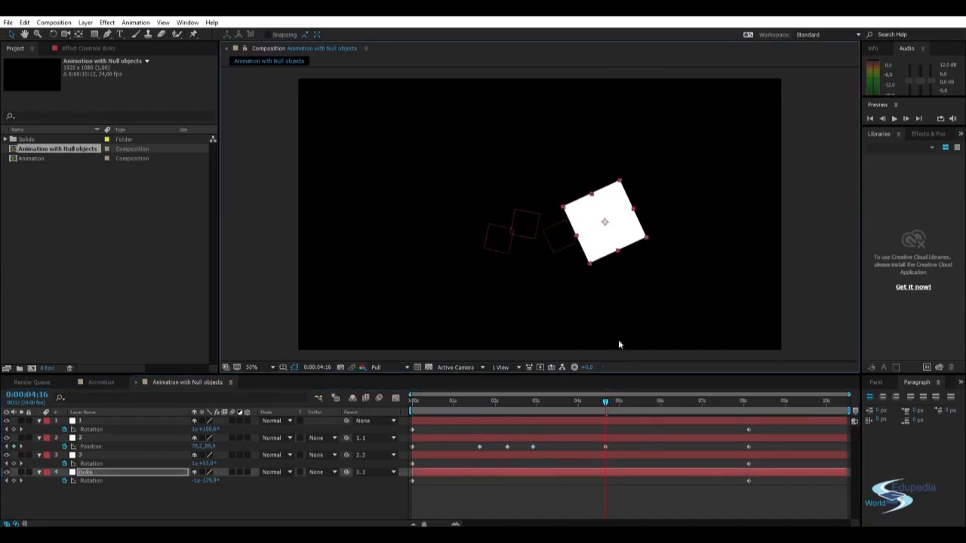
pyautogui.press('space')
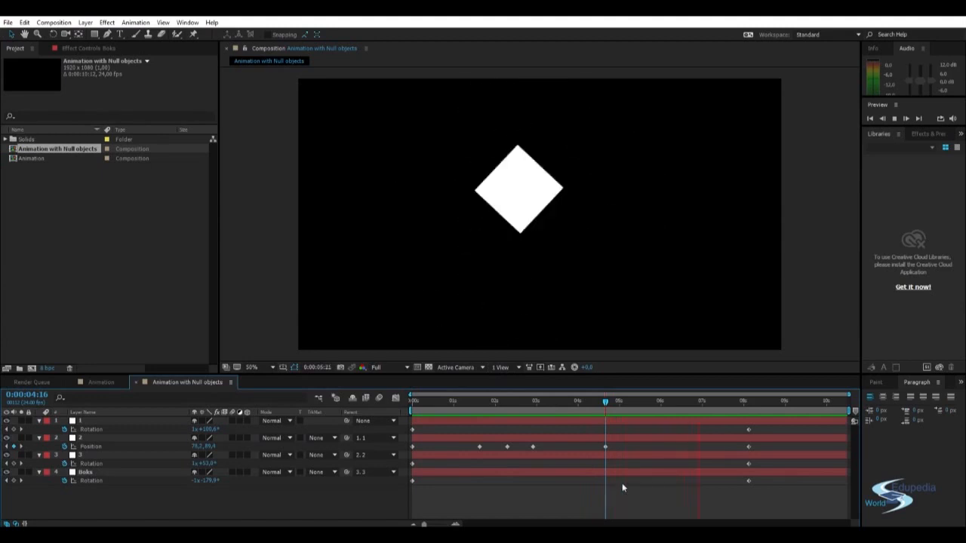
# Duplicate the Boks layer with the current time at 0:00:05:00.
pyautogui.click(619, 402)
pyautogui.click(83, 473)
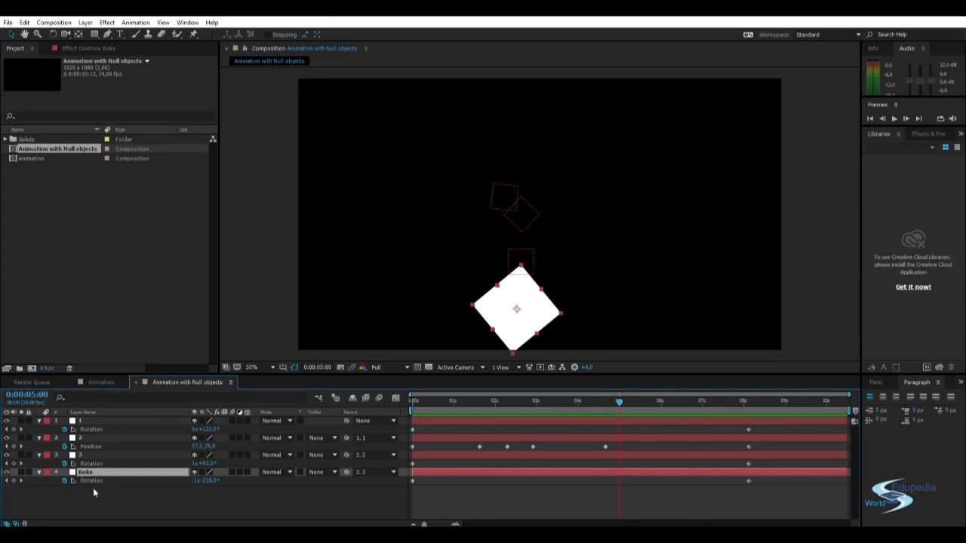
pyautogui.hotkey('ctrl', 'd')
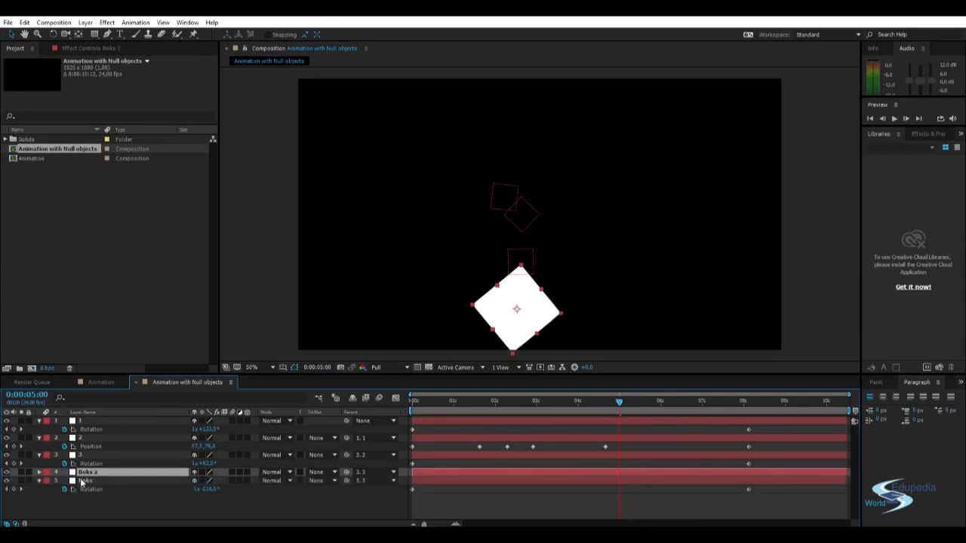
# Parent the original Boks layer to null 2 and move its box to the upper-right area of the composition.
pyautogui.click(181, 481)
pyautogui.click(360, 481)
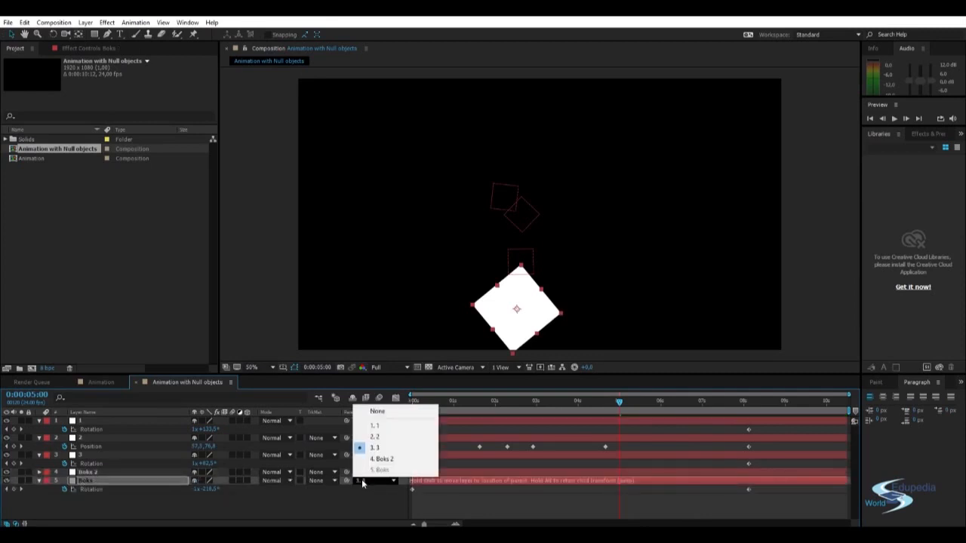
pyautogui.click(390, 438)
pyautogui.moveTo(548, 315); pyautogui.dragTo(622, 186)
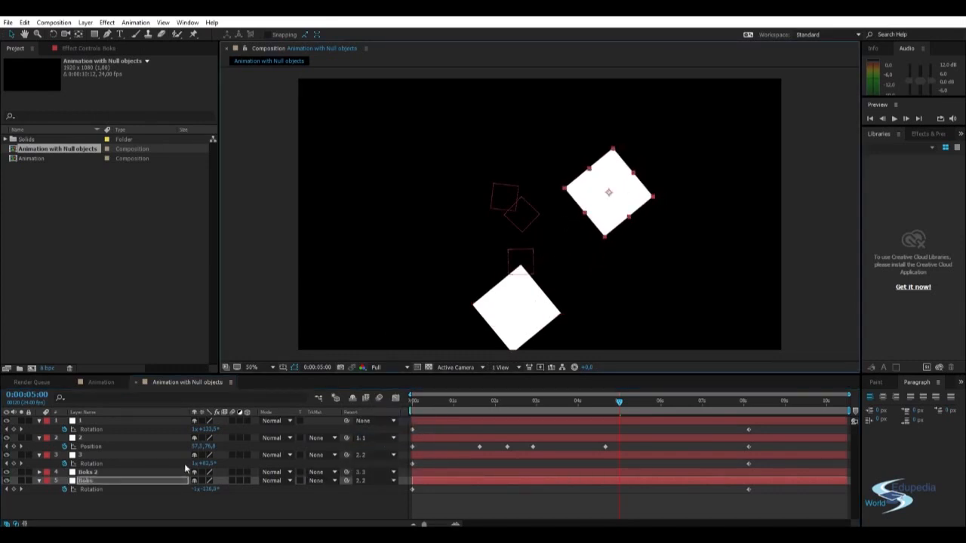
# Scale the original Boks layer down to 53% and show its Rotation property again.
pyautogui.press('s')
pyautogui.moveTo(200, 490); pyautogui.dragTo(178, 490)
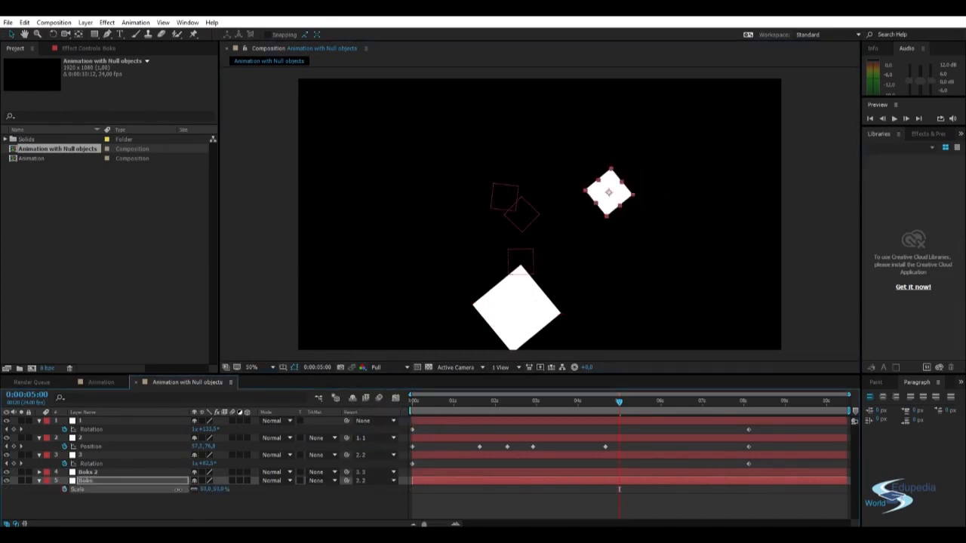
pyautogui.press('r')
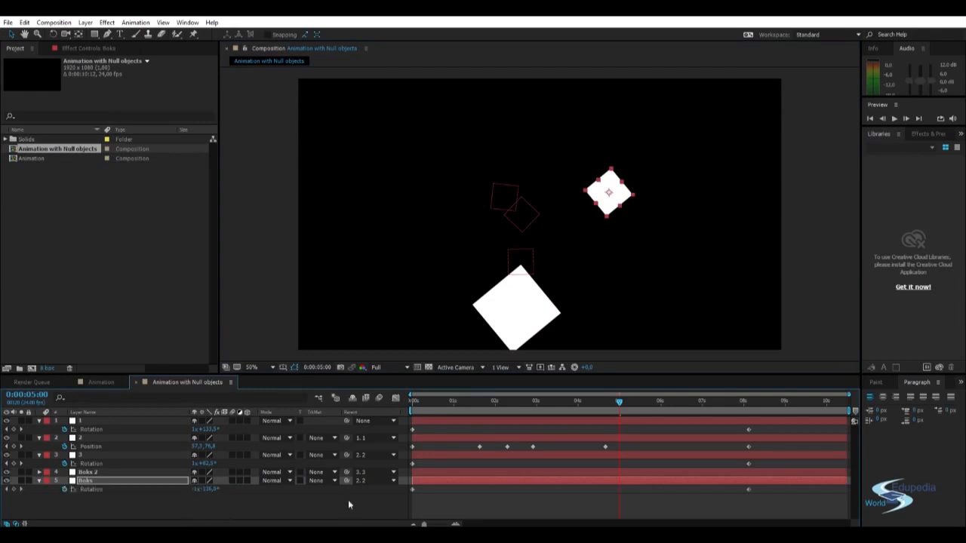
# Set the original Boks layer's rotation to about 2x+68° at 0:00:08:03 and preview the animation with both boxes.
pyautogui.click(752, 402)
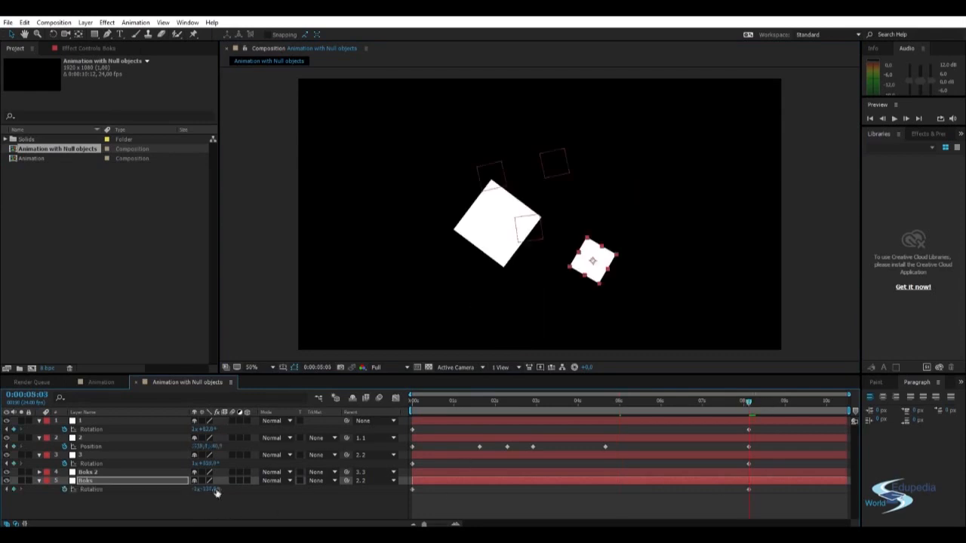
pyautogui.moveTo(207, 488); pyautogui.dragTo(963, 425)
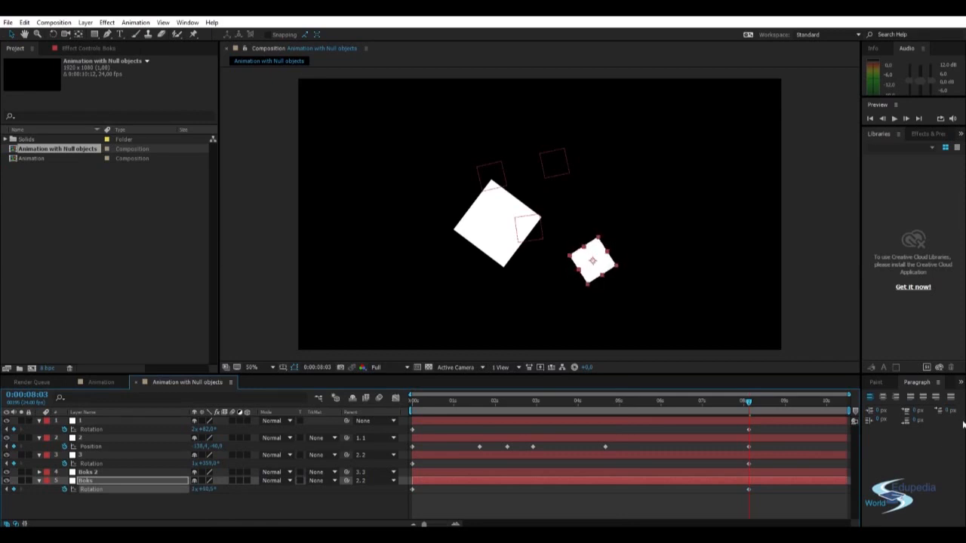
pyautogui.click(311, 510)
pyautogui.press('space')
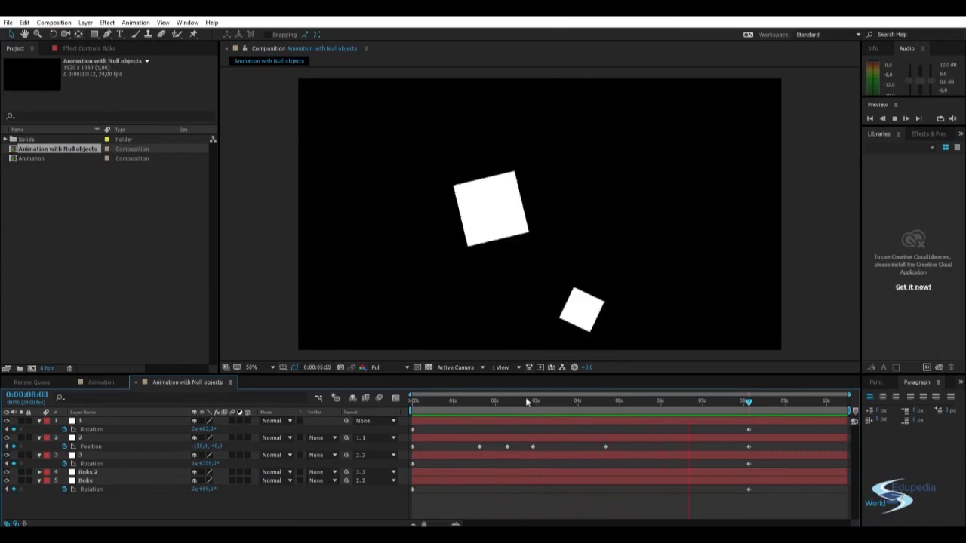
# Scrub to 0:00:06:03 and collapse the expanded properties of all layers in the timeline.
pyautogui.click(608, 401)
pyautogui.moveTo(617, 405); pyautogui.dragTo(665, 402)
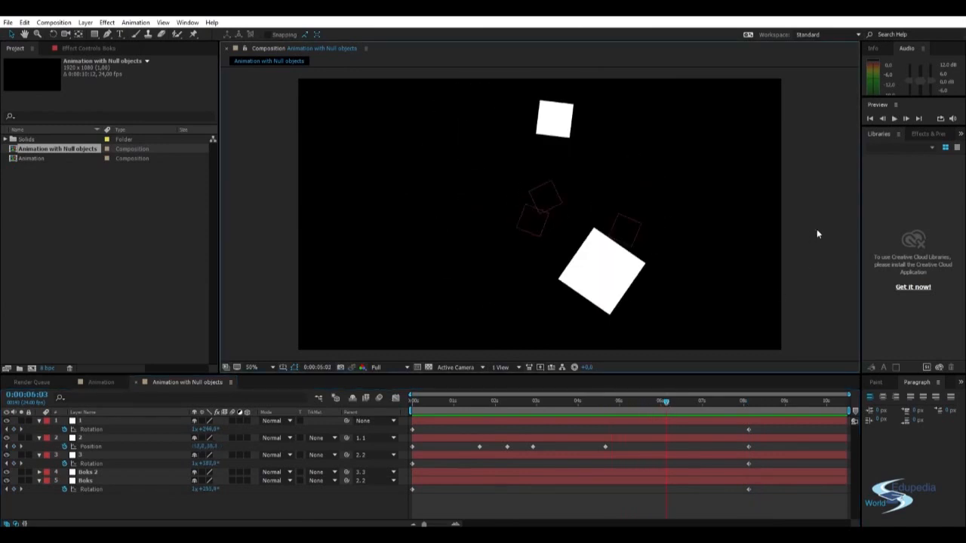
pyautogui.click(39, 421)
pyautogui.click(39, 429)
pyautogui.click(39, 438)
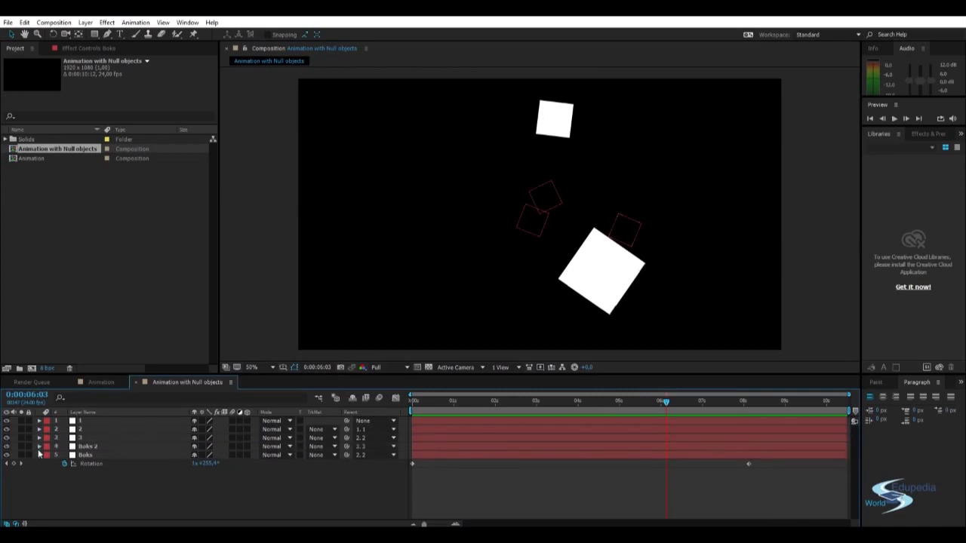
pyautogui.click(40, 454)
pyautogui.click(246, 144)
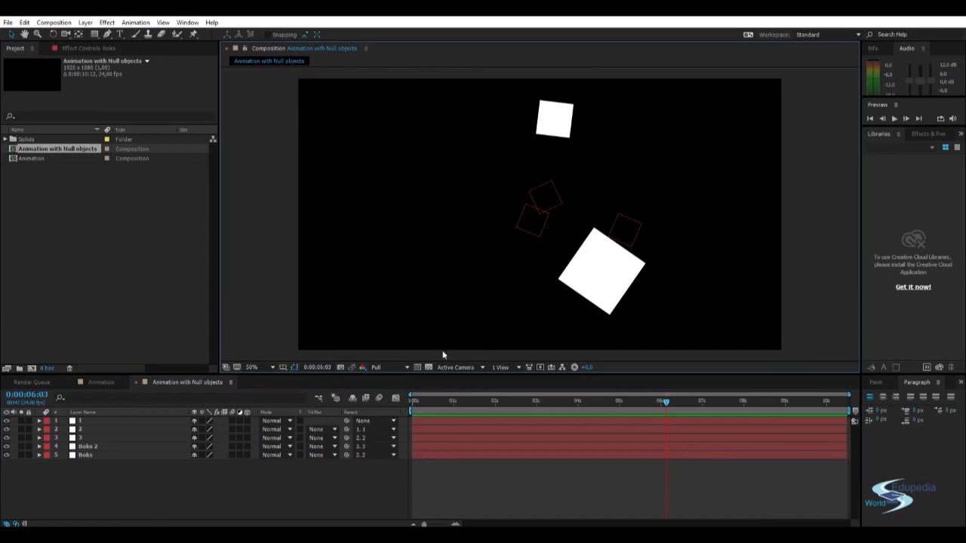
# View the Animation composition, return to Animation with Null objects, and scrub it from the start to about 0:00:08:03.
pyautogui.click(96, 383)
pyautogui.click(169, 381)
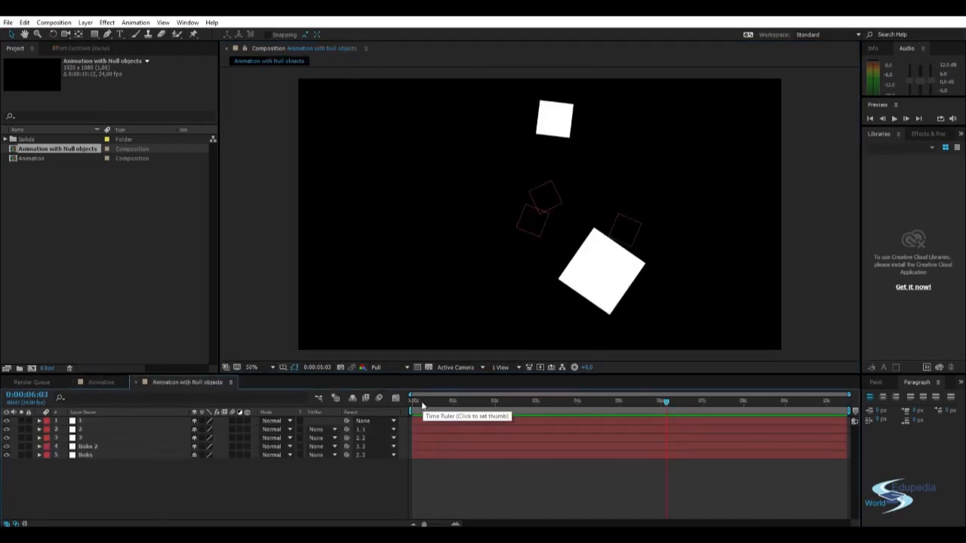
pyautogui.moveTo(413, 402); pyautogui.dragTo(750, 404)
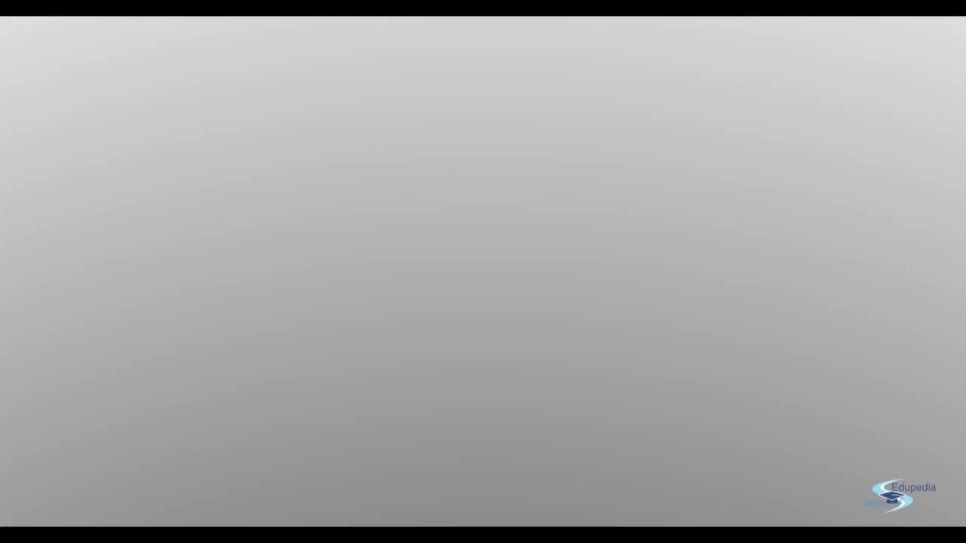